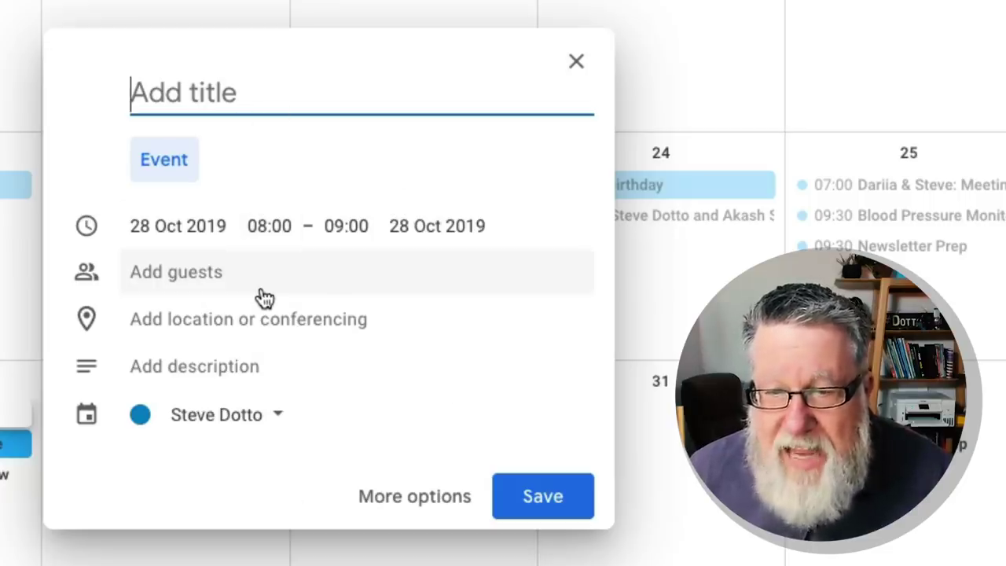
Step: Open the full options of the new event and enter "Meeting Agenda" as the heading of its description
click(416, 502)
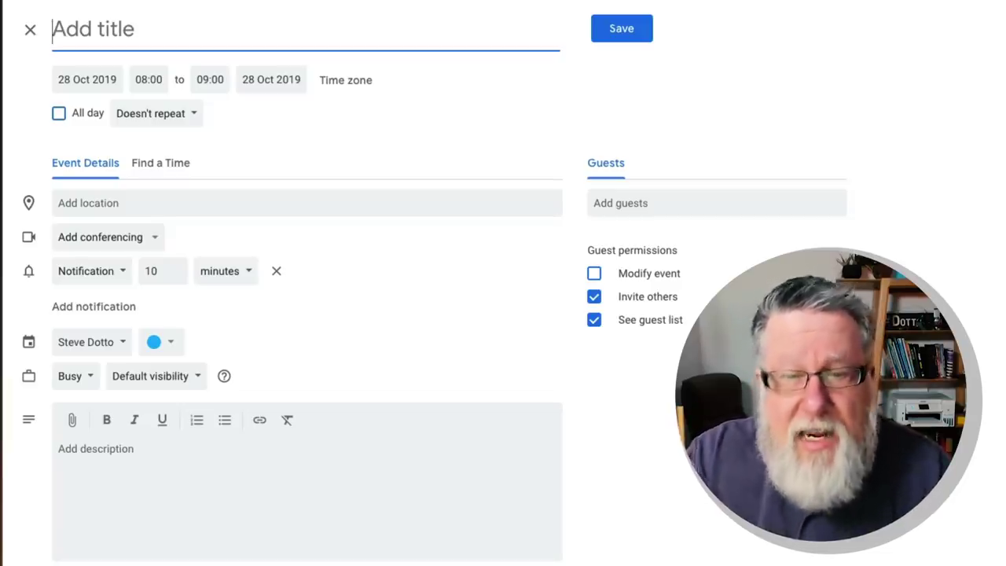
click(176, 454)
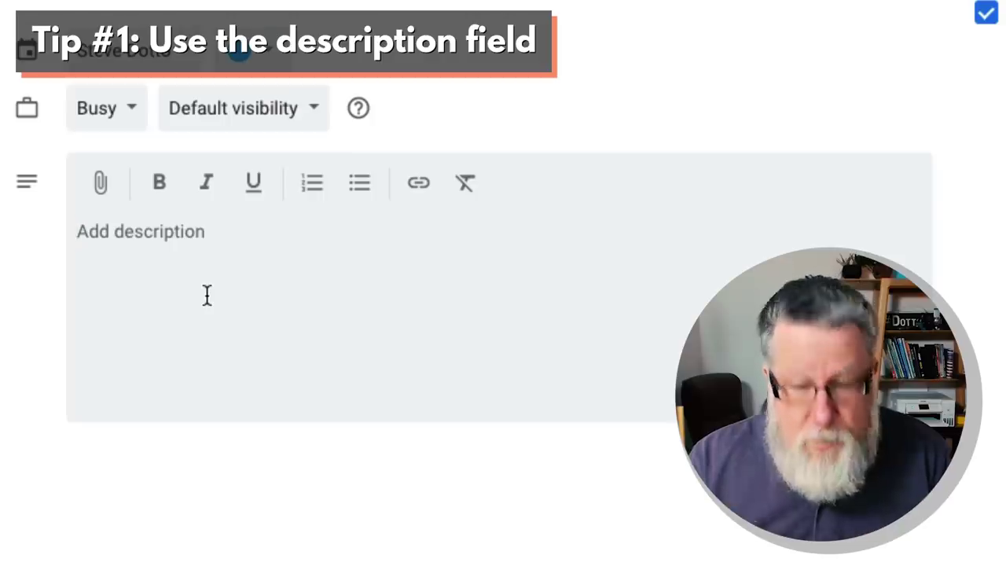
text(Meetin)
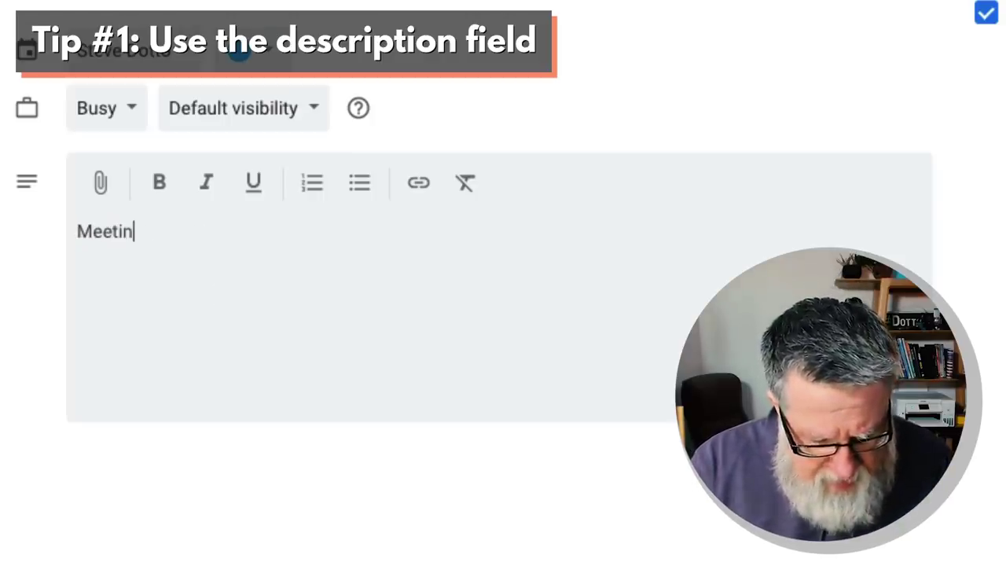
text(g Agenda)
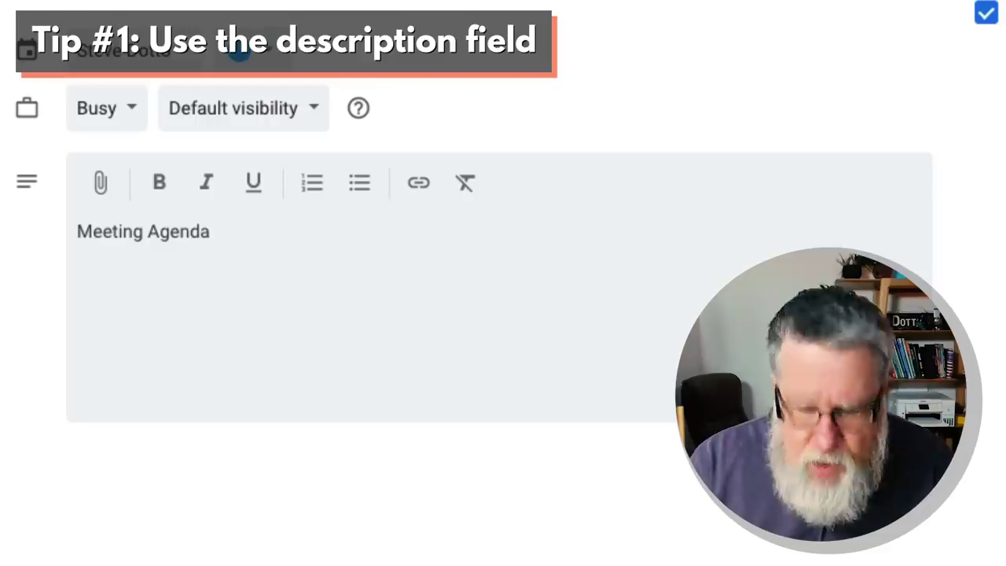
key(Return)
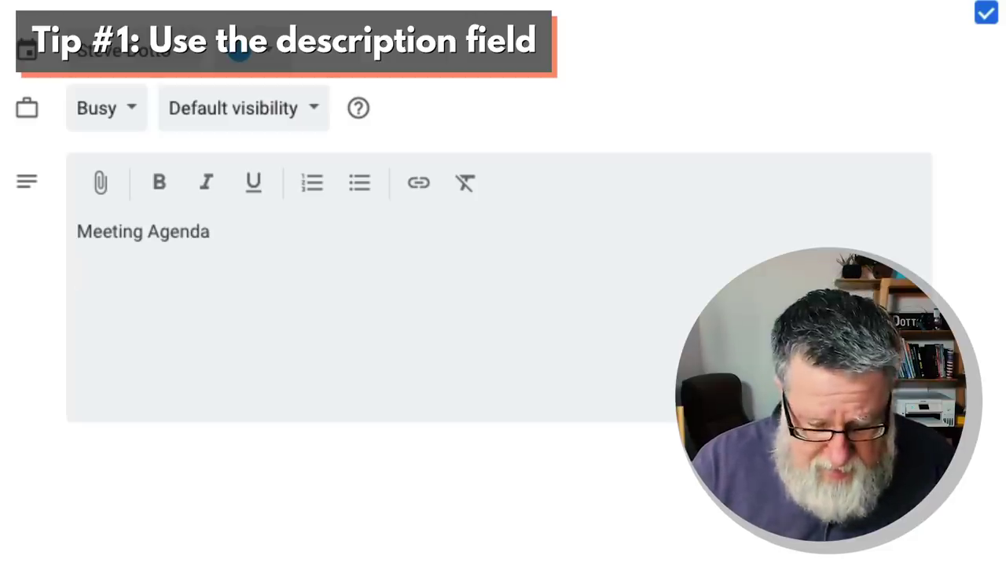
Step: Add the lines "Location", "List of Speakers", "Catering" and "Available dates" below the heading in the event description
text(Loca)
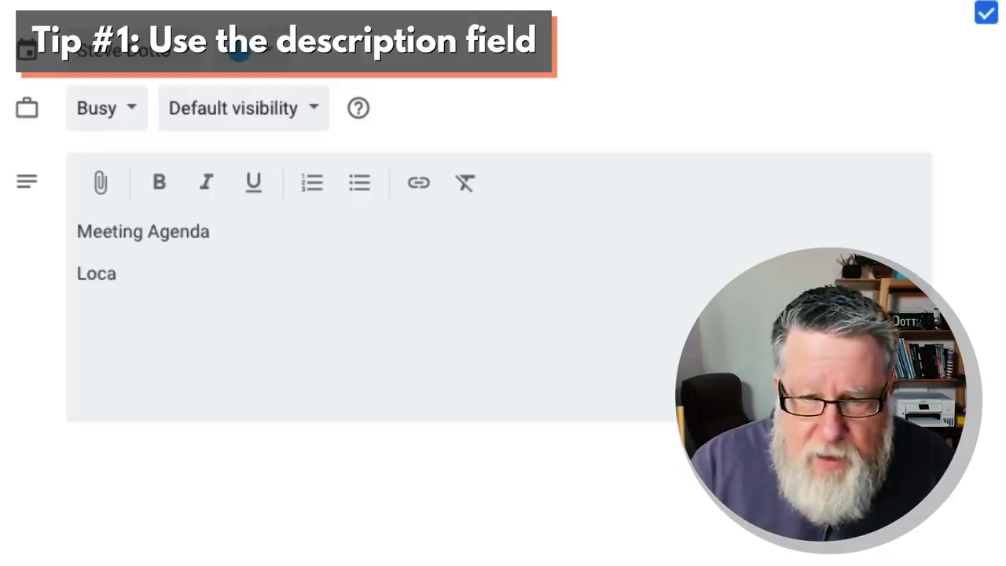
text(tion)
key(Return)
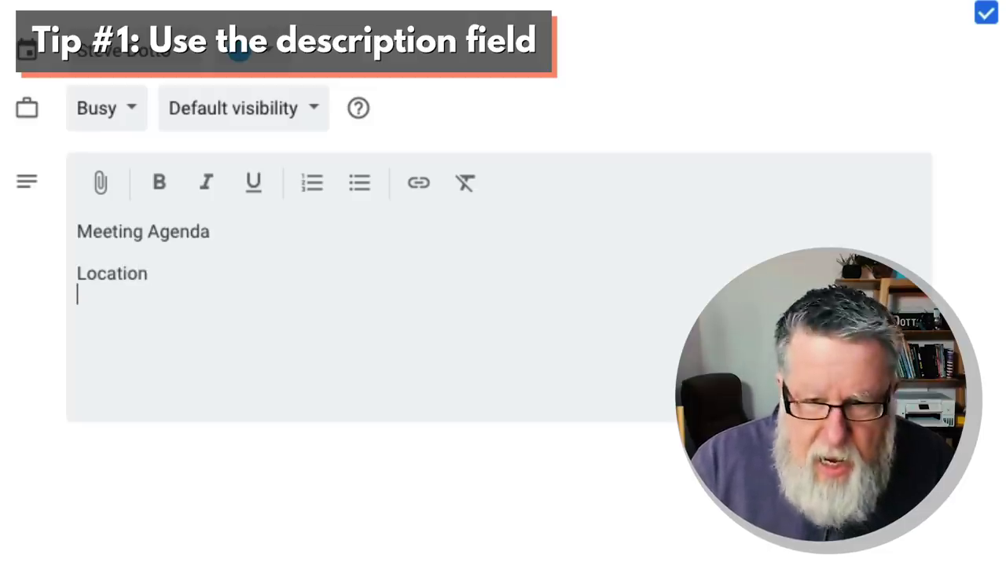
text(List )
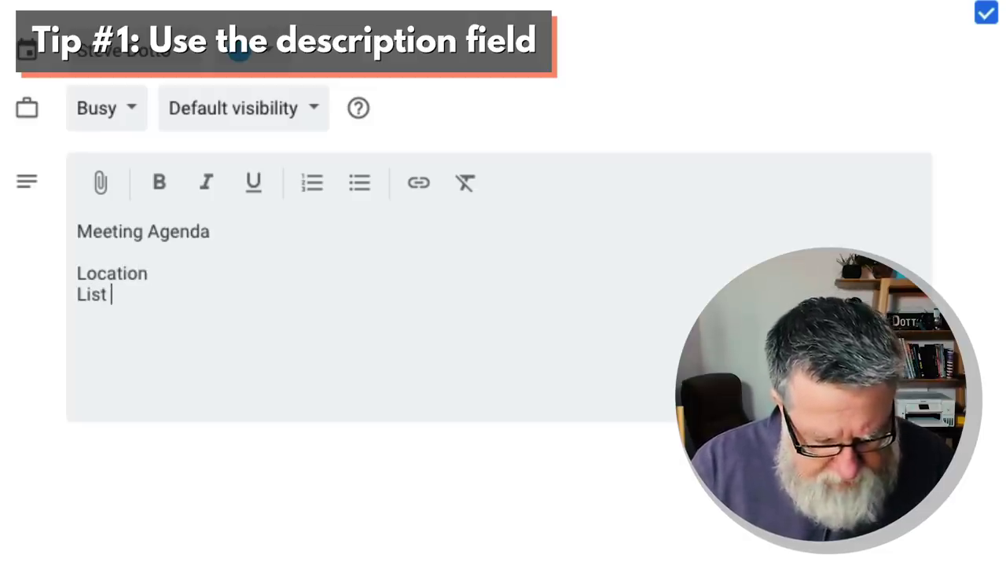
text(of Speakers)
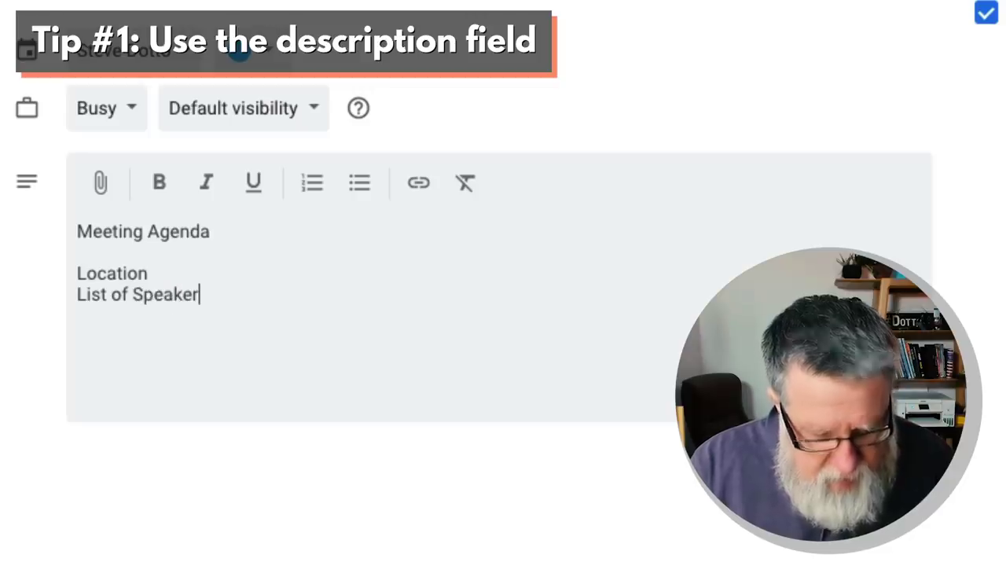
key(Return)
text(Catering)
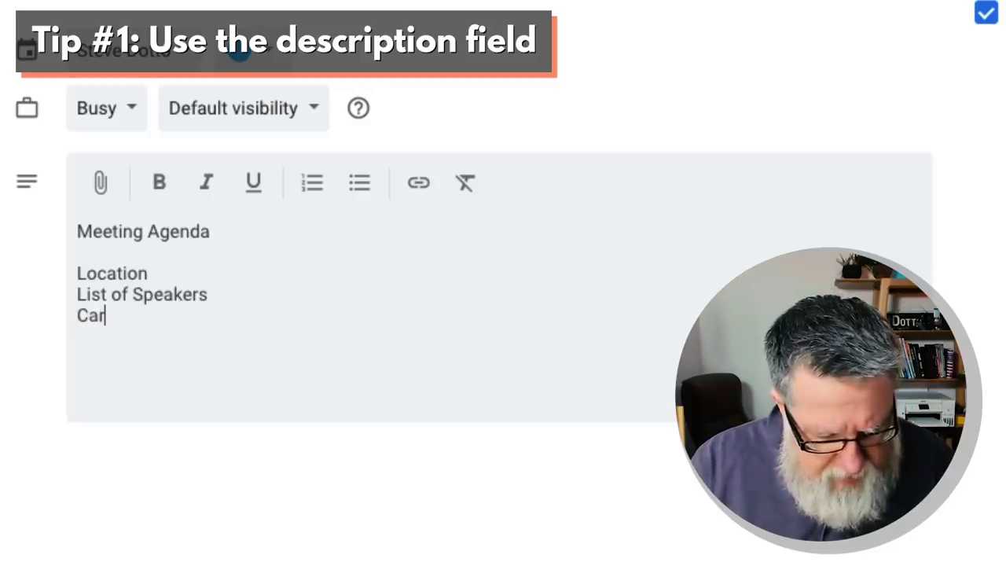
key(Return)
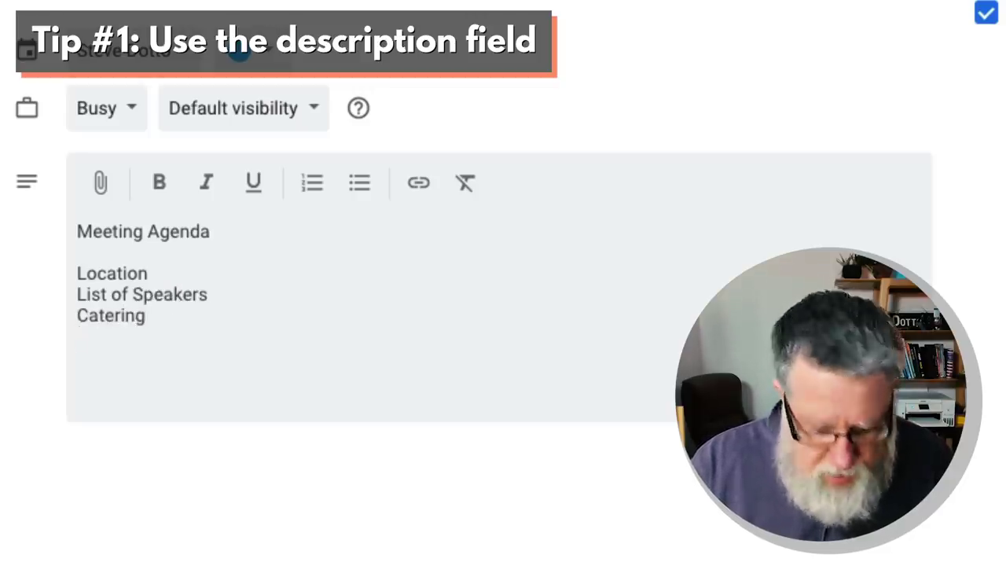
text(Availa)
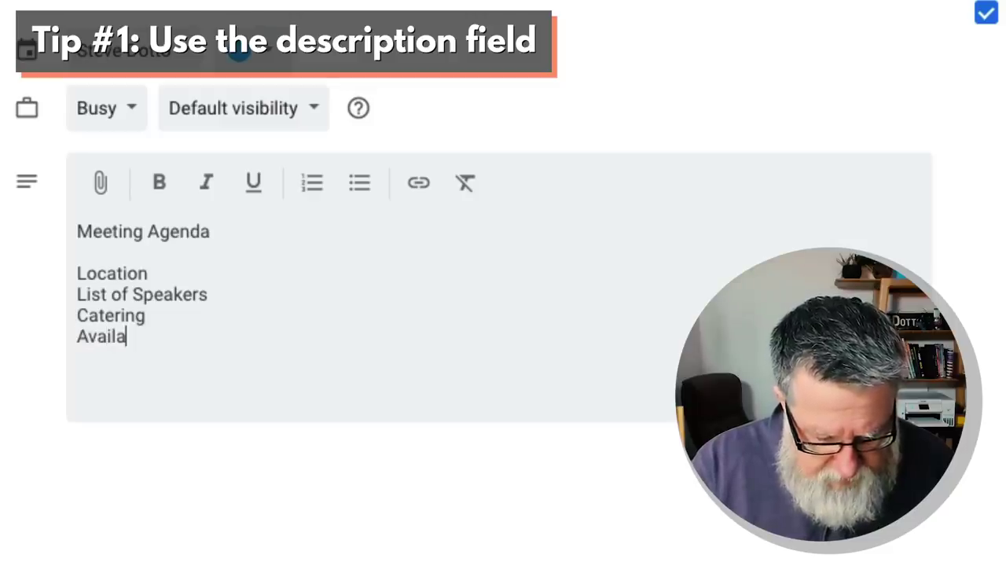
text(ble dates)
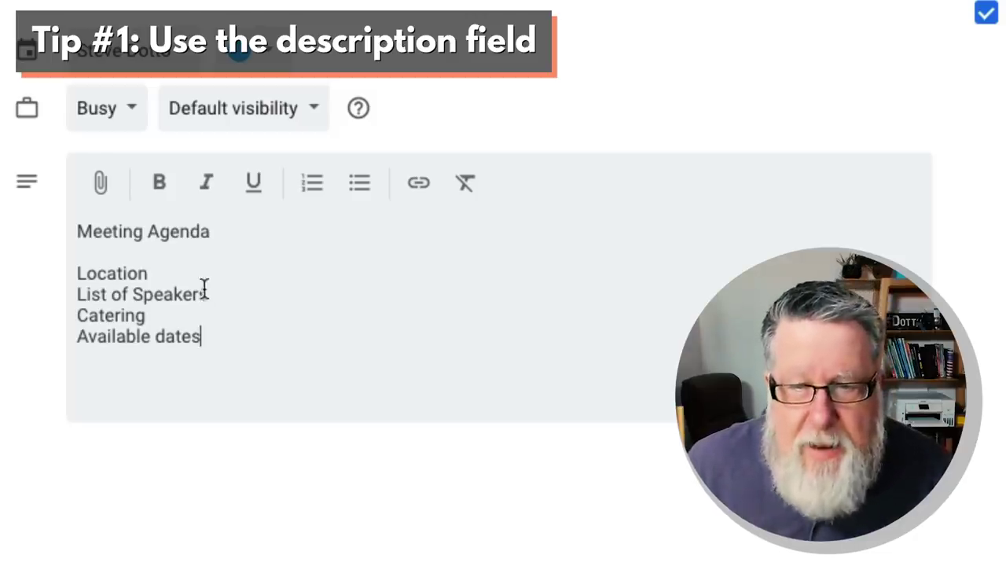
Step: View the description's file attachment picker without attaching anything, and format the four agenda items as a numbered list
click(108, 187)
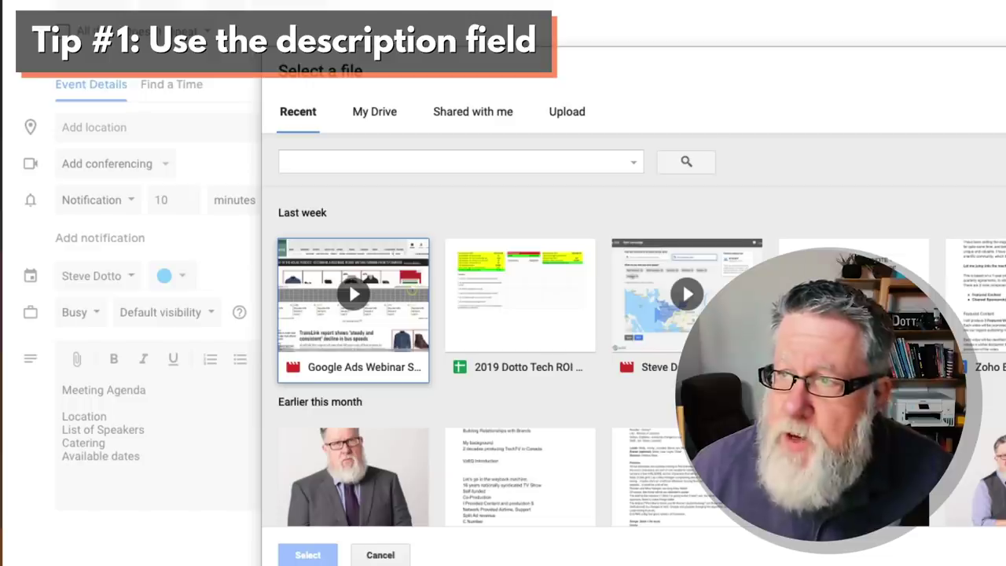
key(Escape)
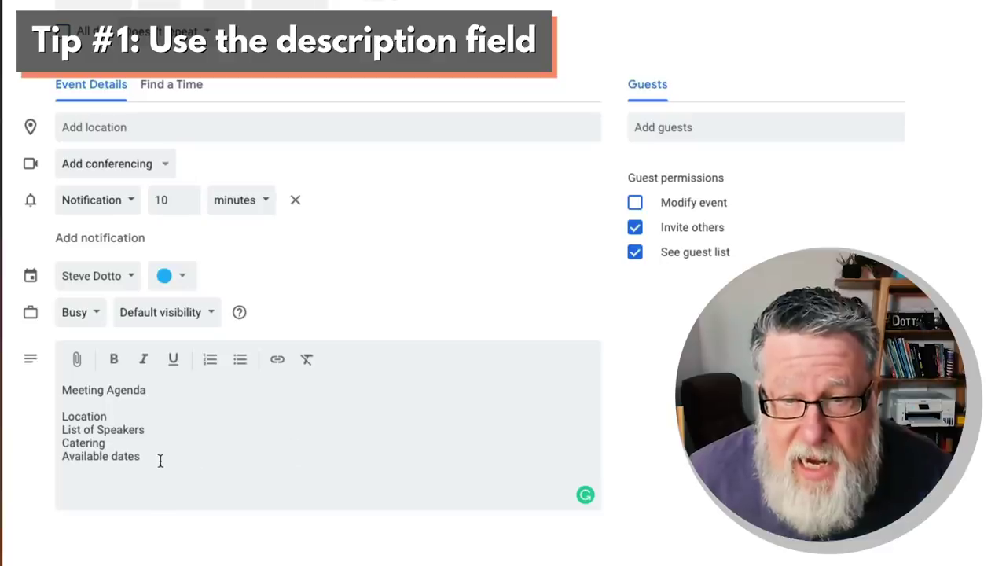
drag(142, 458, 60, 417)
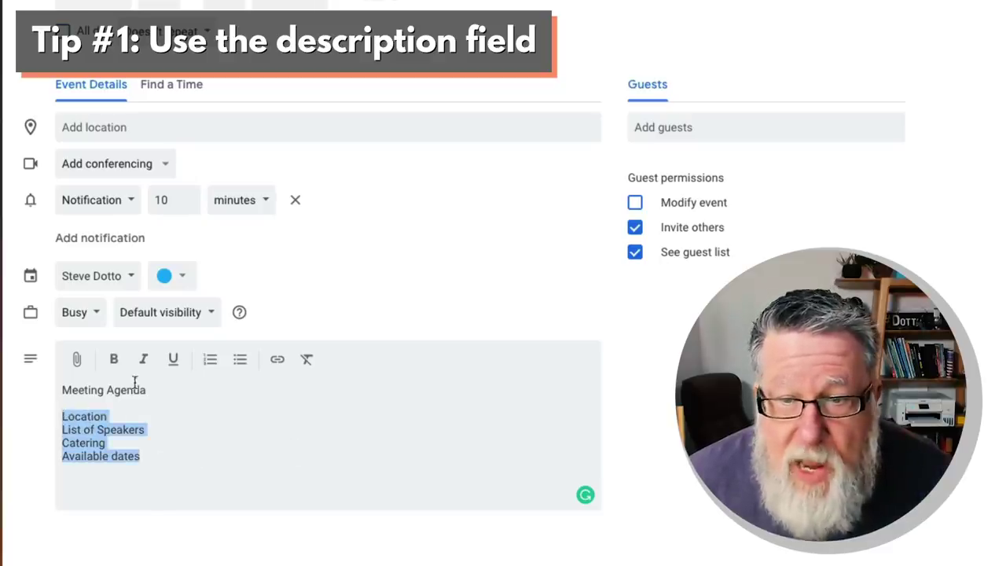
click(238, 362)
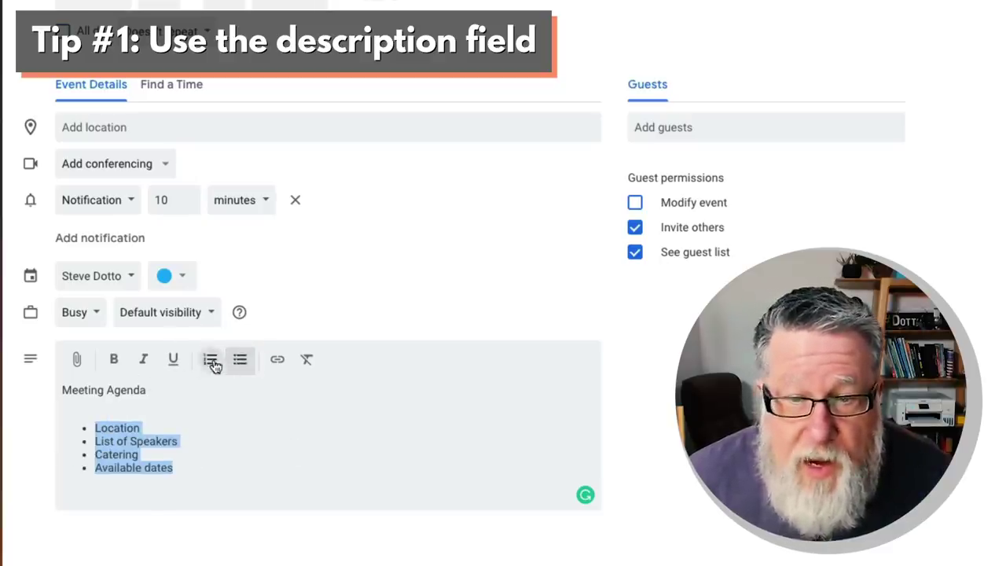
click(210, 359)
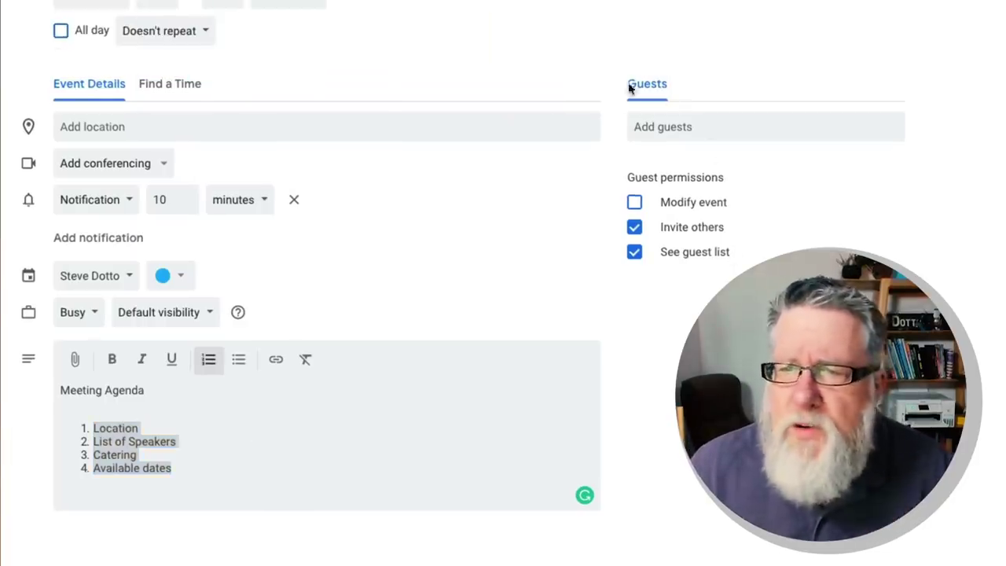
Step: Add the first, second and fourth suggested contacts as guests of the event
click(673, 128)
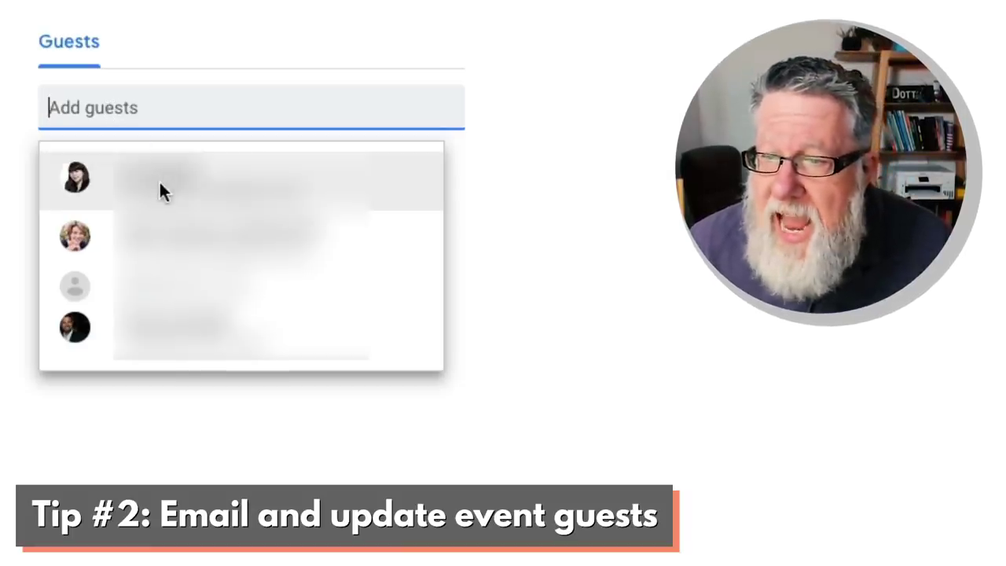
click(160, 182)
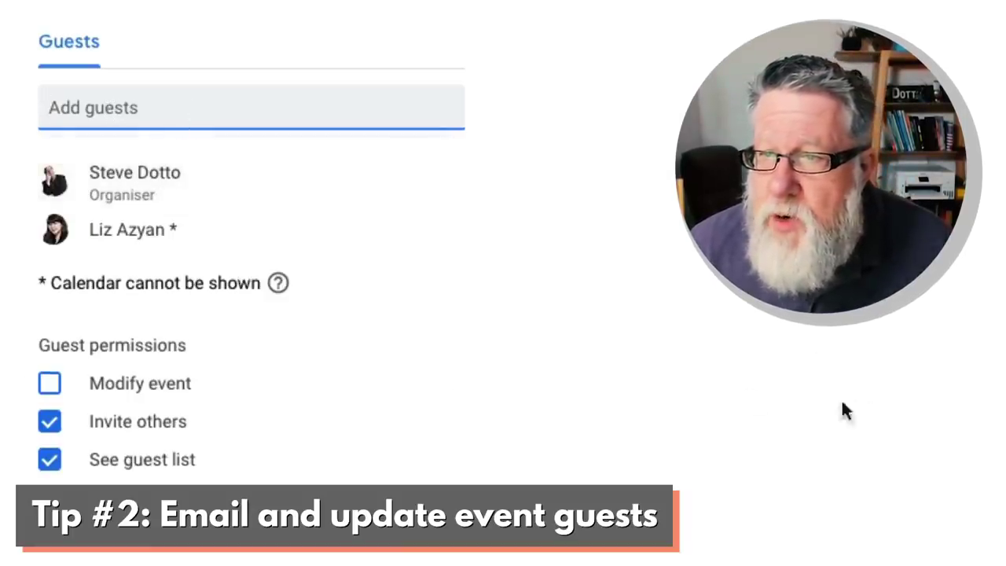
click(99, 105)
click(157, 220)
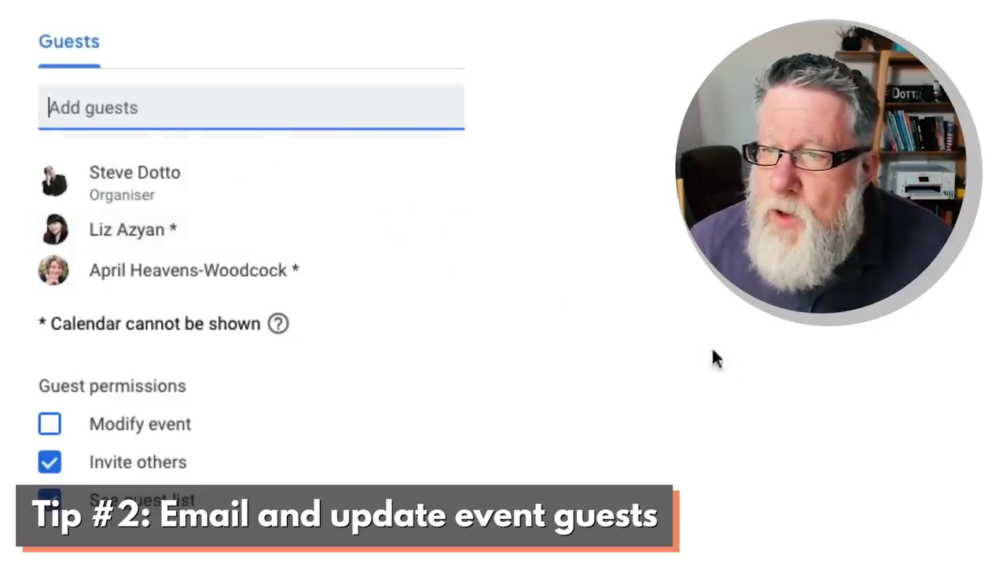
click(166, 106)
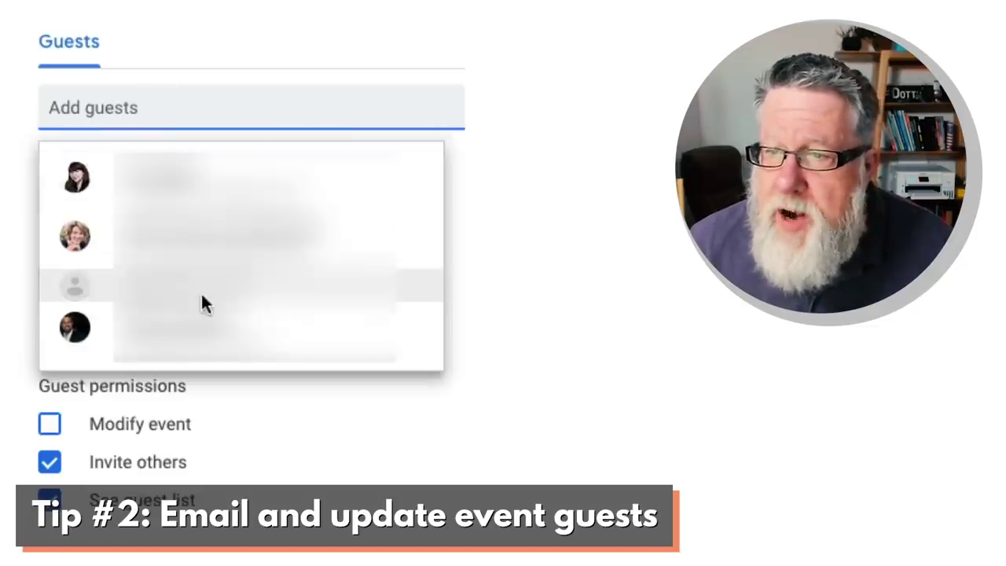
click(197, 318)
click(429, 479)
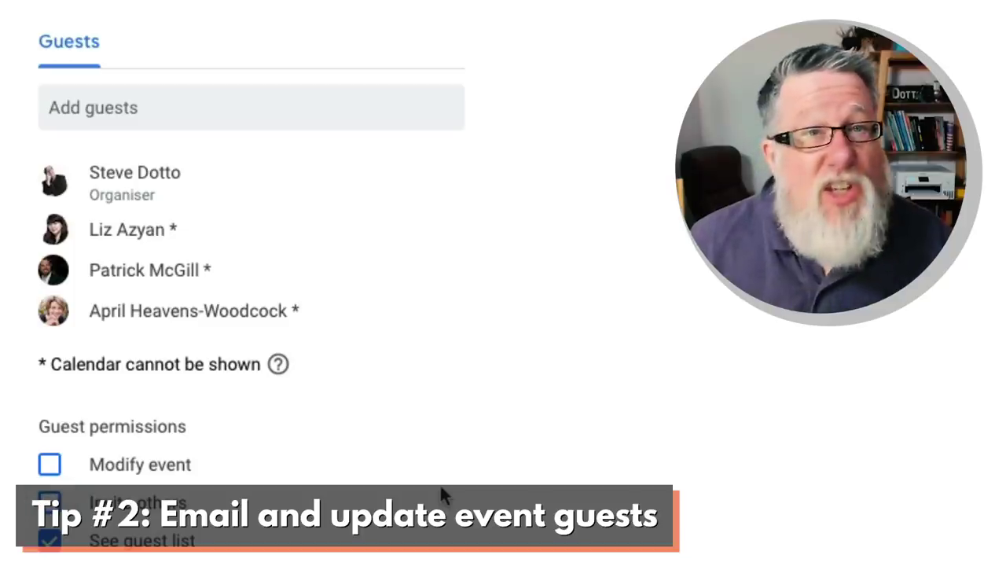
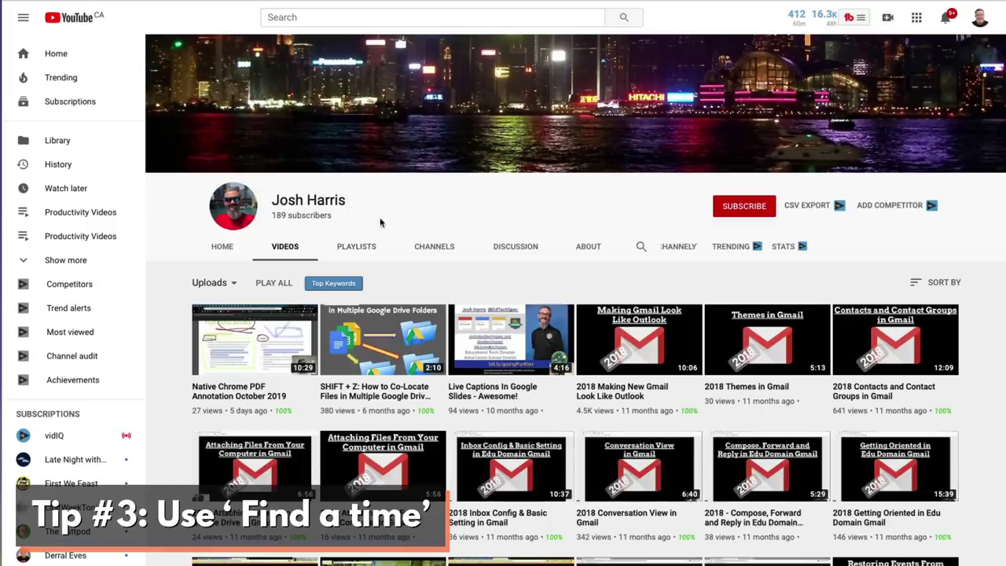
Step: Switch to YouTube, browse the channel's uploaded videos and view the tutorial on Google Calendar's Find a Time feature
scroll(496, 369, down, 6)
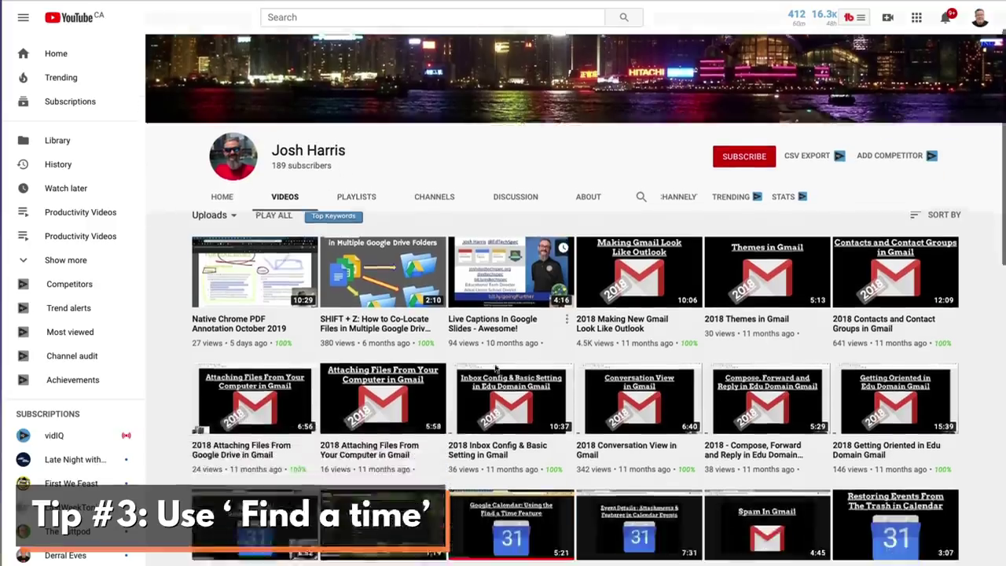
scroll(496, 369, up, 6)
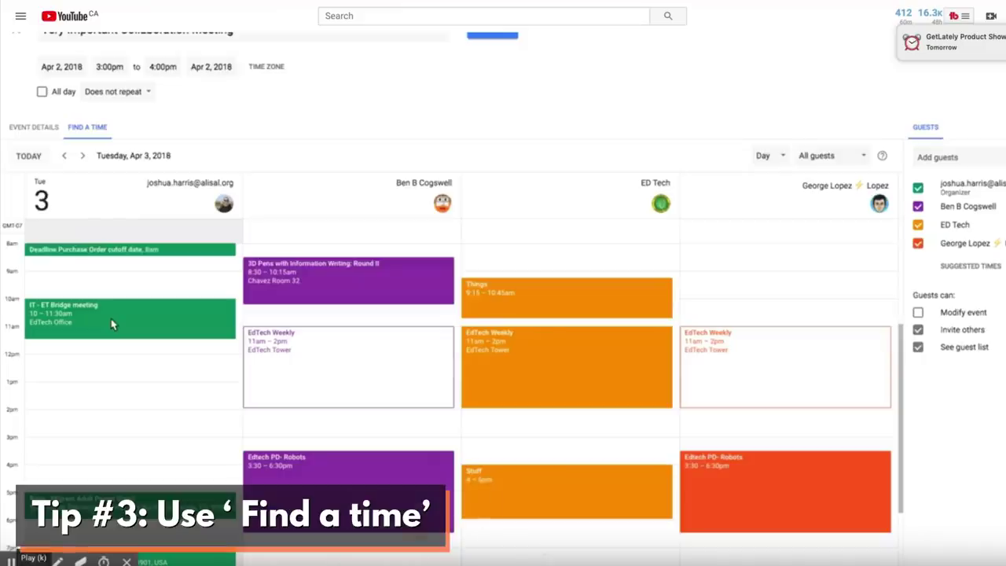
click(11, 561)
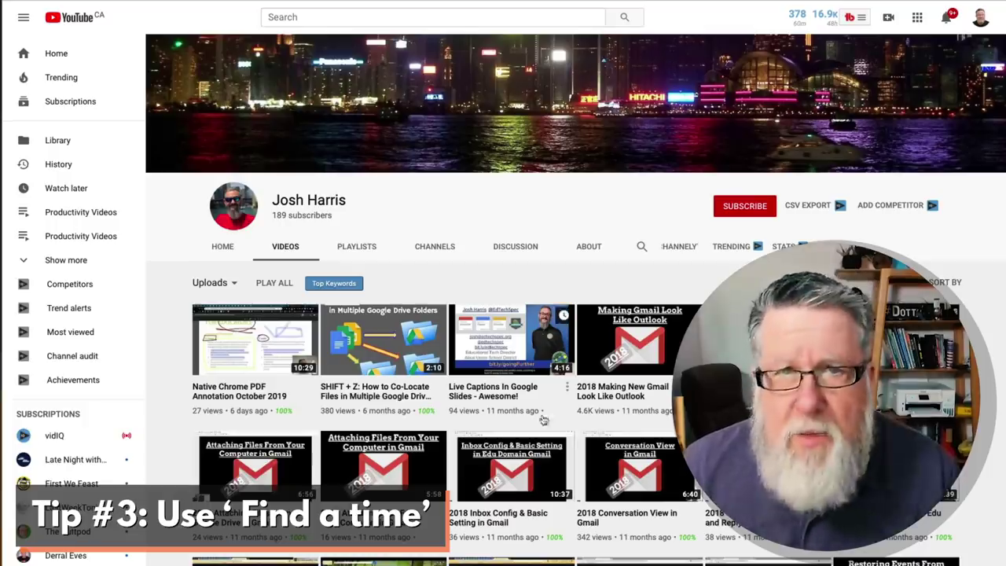
scroll(545, 422, down, 3)
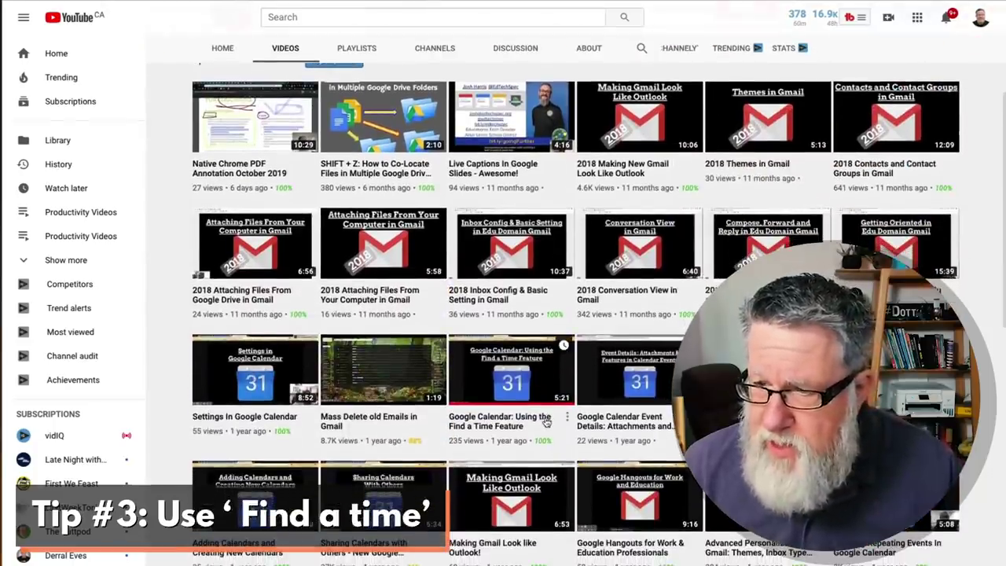
scroll(545, 422, down, 1)
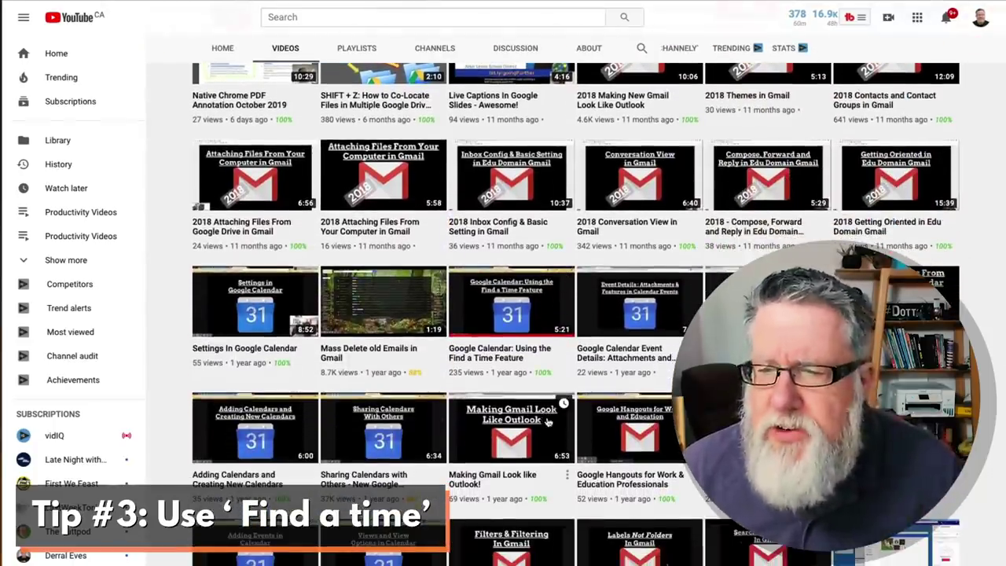
scroll(547, 421, up, 4)
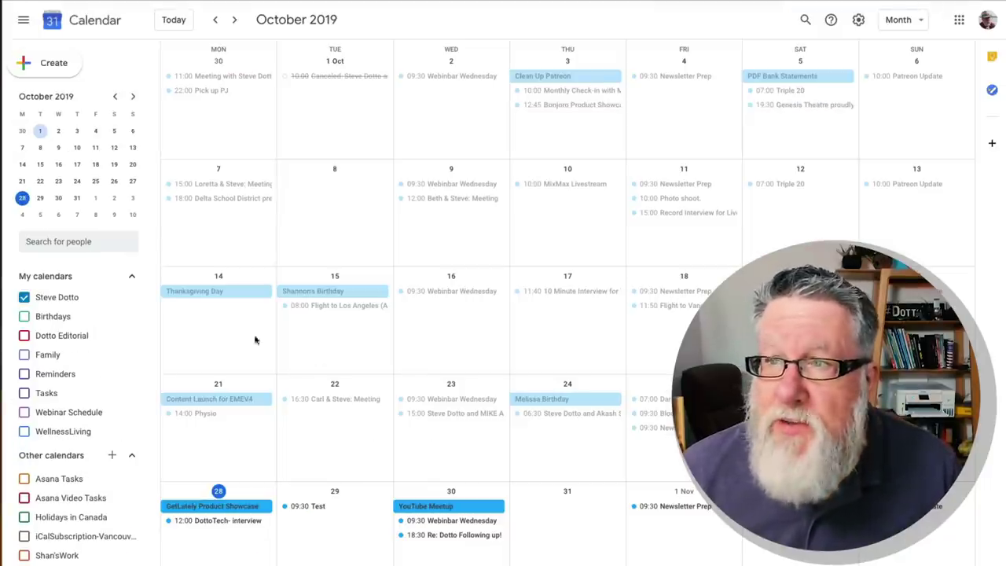
Step: Create a new event in Google Calendar, show its full options and title it "Halloween Party Meeting"
click(54, 67)
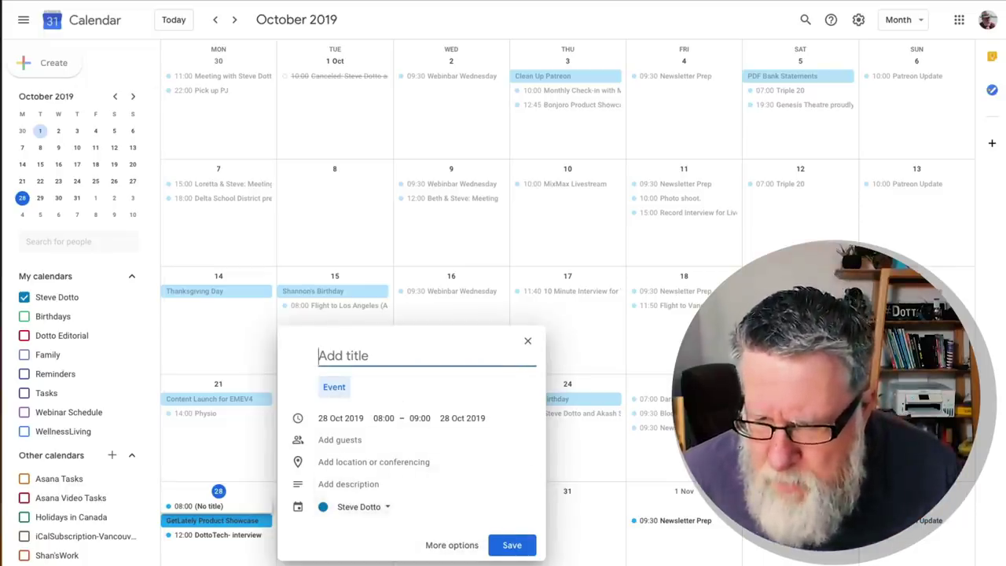
click(474, 548)
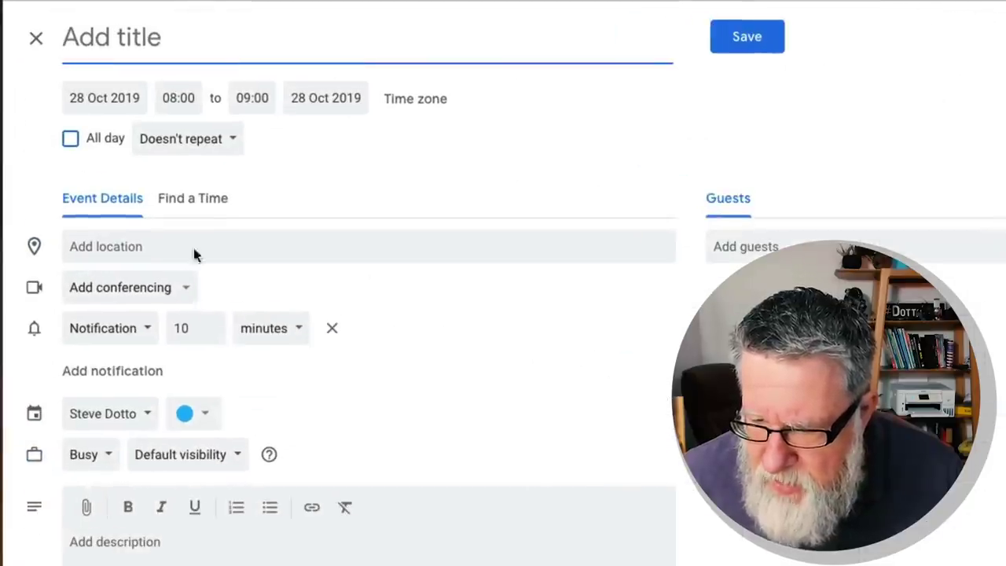
click(159, 247)
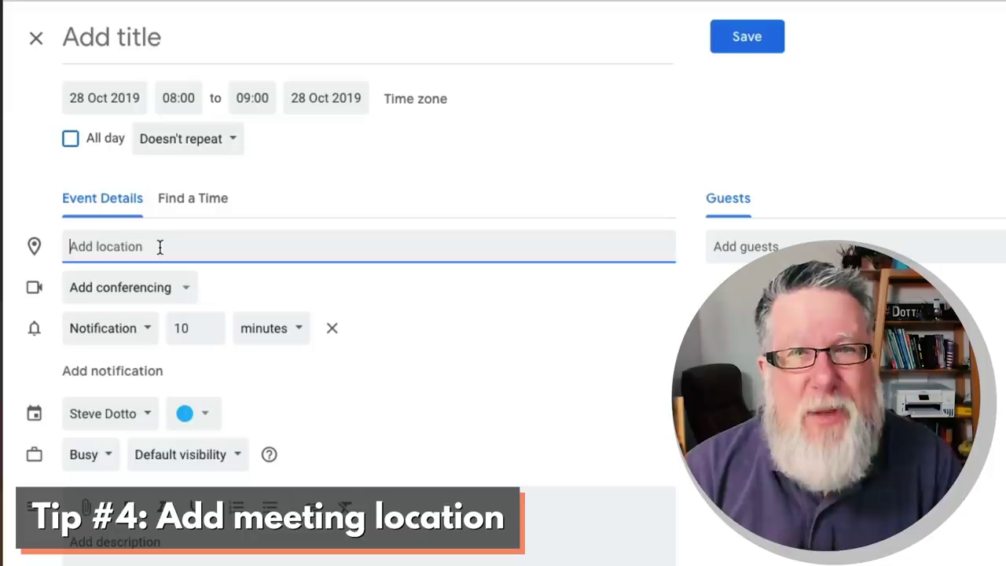
click(138, 38)
text(Ha)
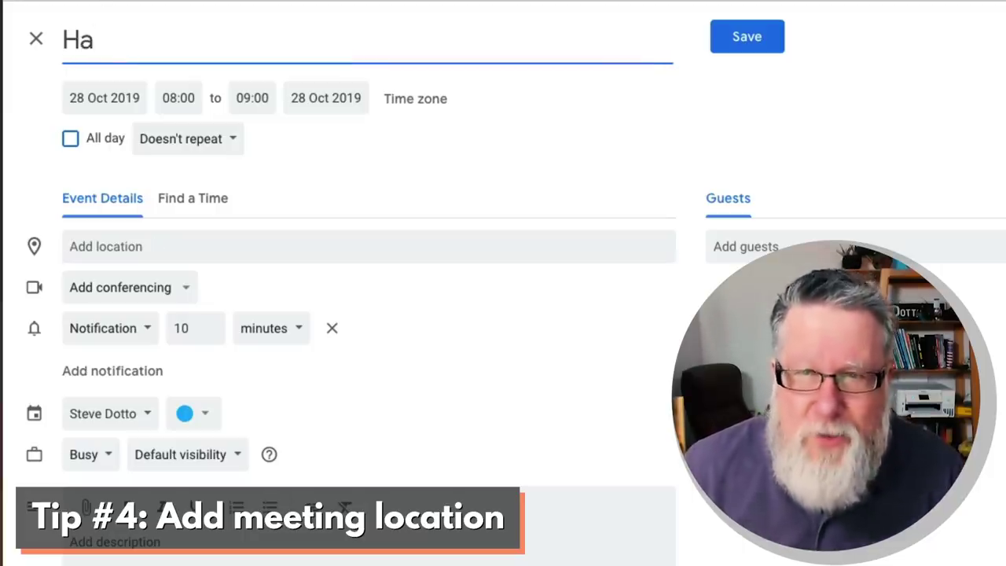
text(lloween Party Meeting)
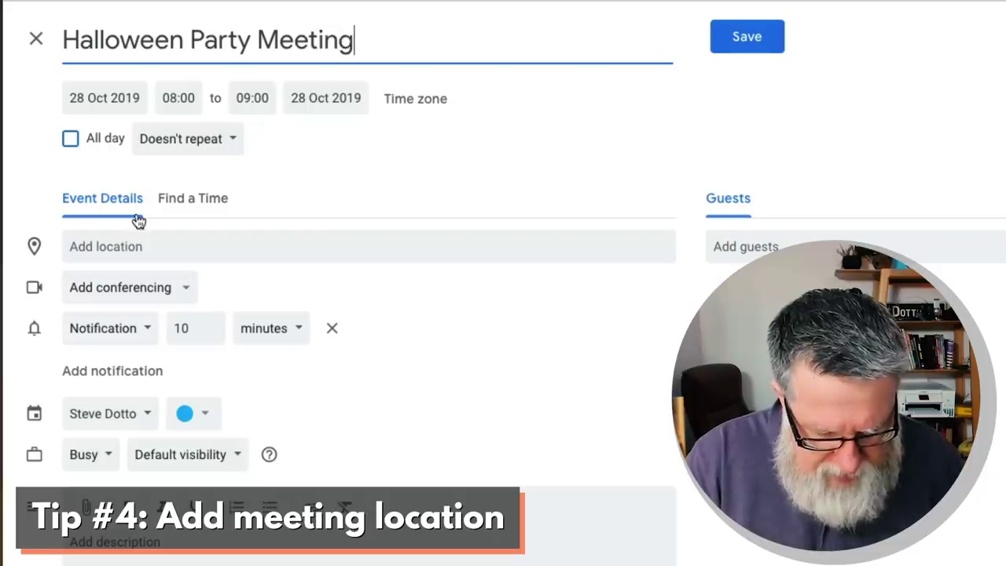
Step: Set the event's date to 30 Oct 2019 and its location to the WeWork on Broadway in New York
click(108, 99)
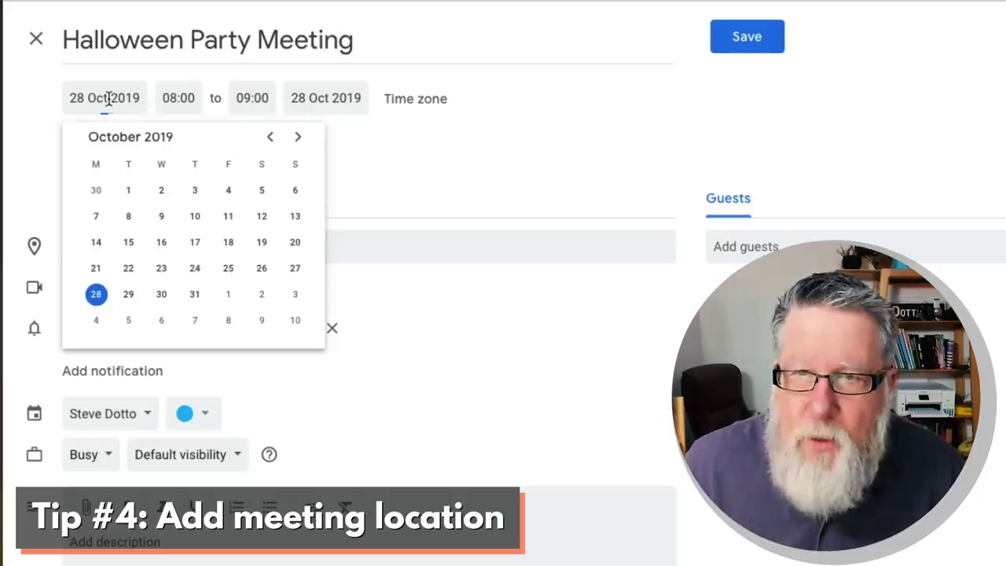
click(163, 295)
click(179, 250)
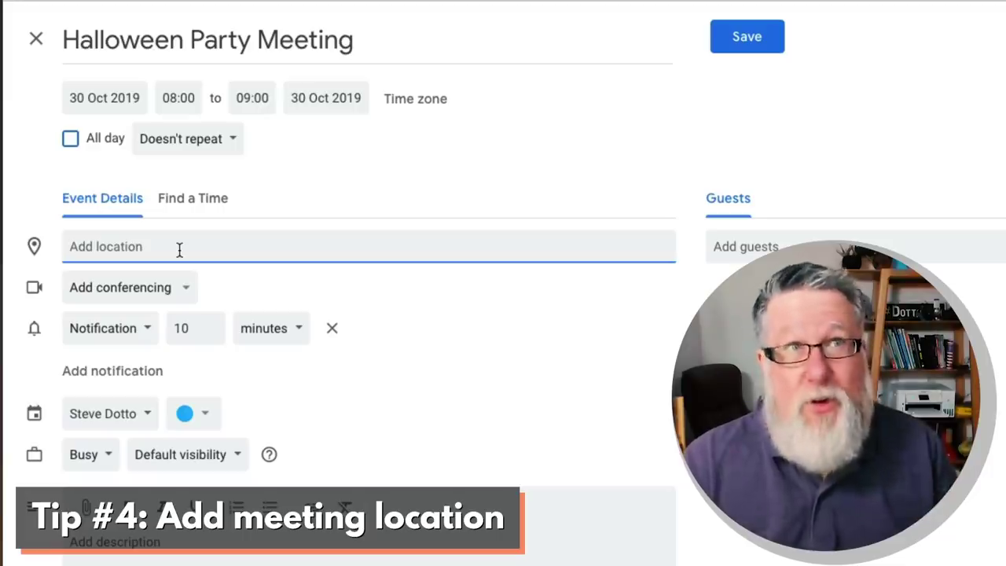
text(we)
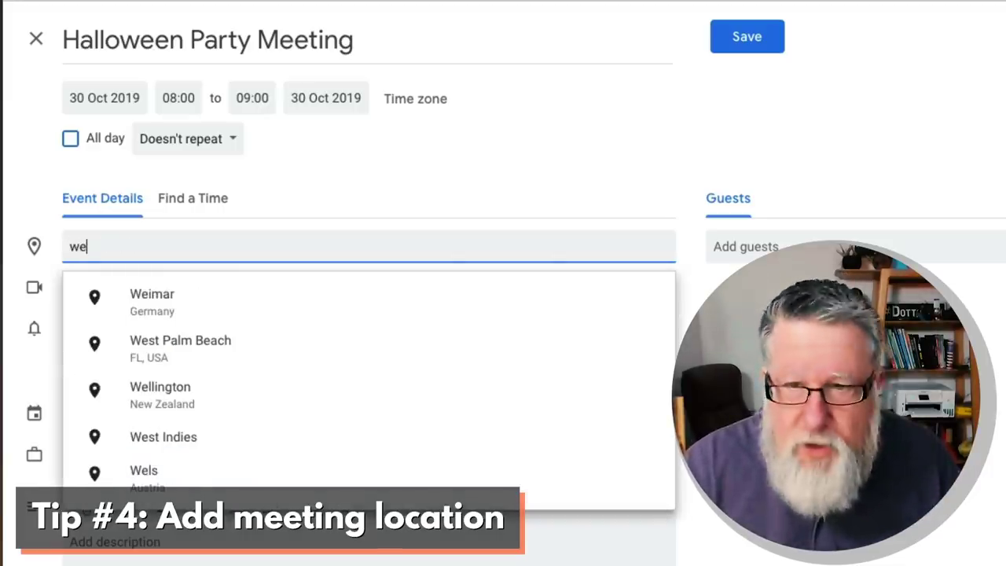
text(work)
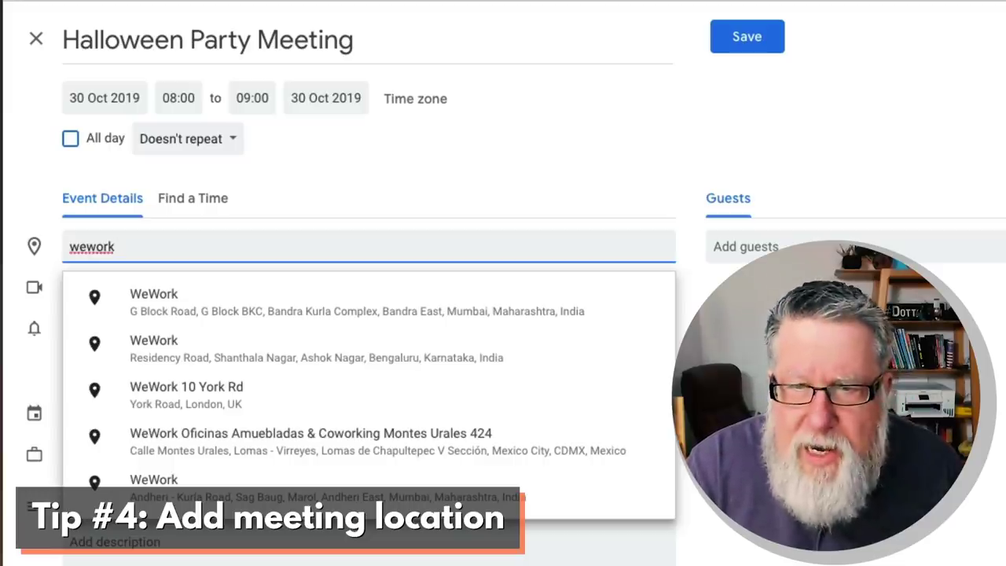
text( ne)
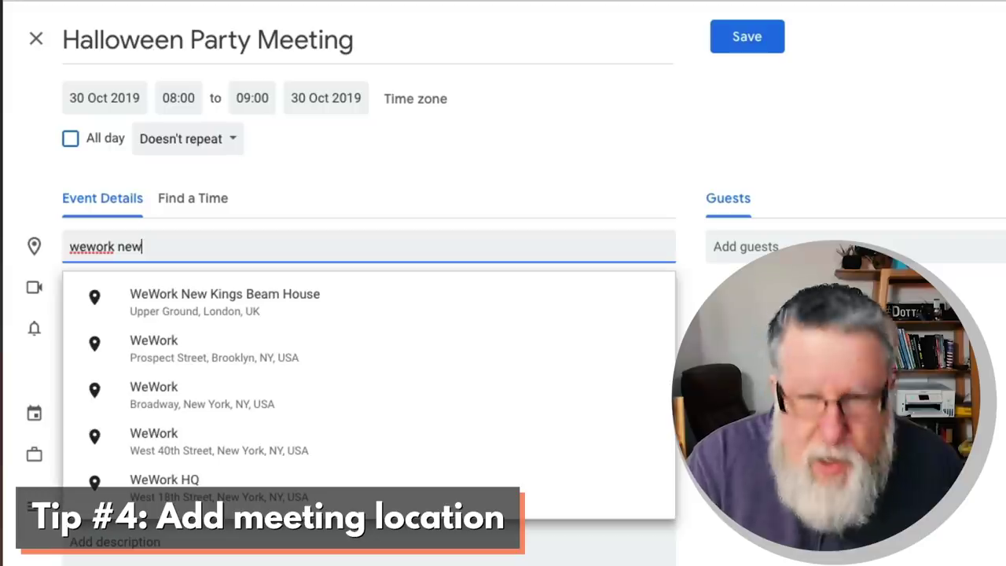
text(w )
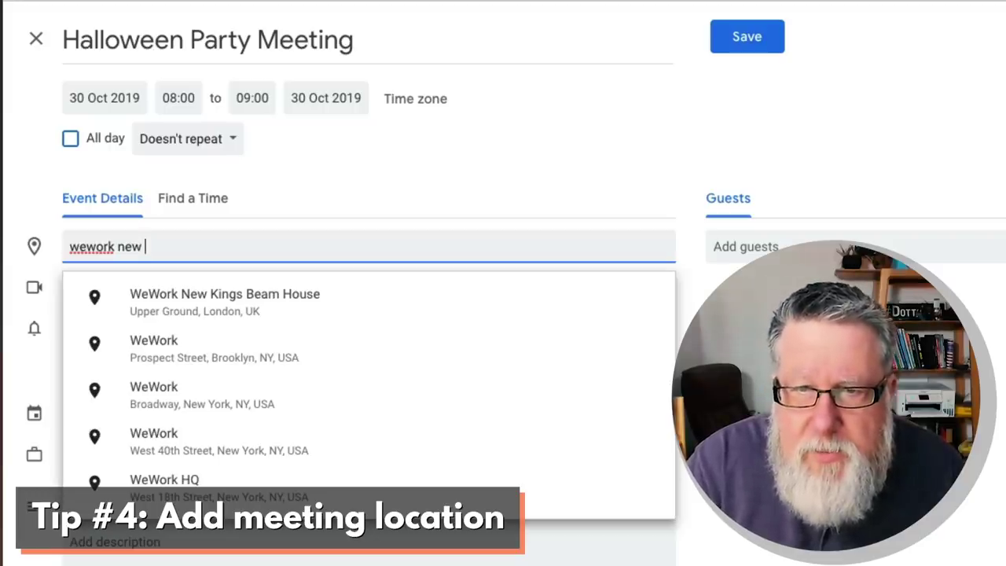
text(your)
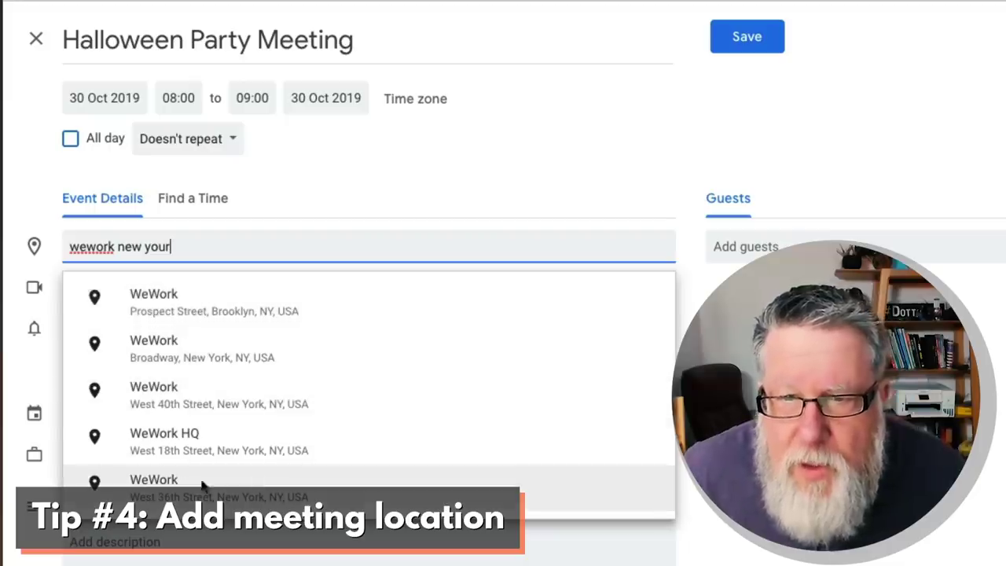
click(194, 339)
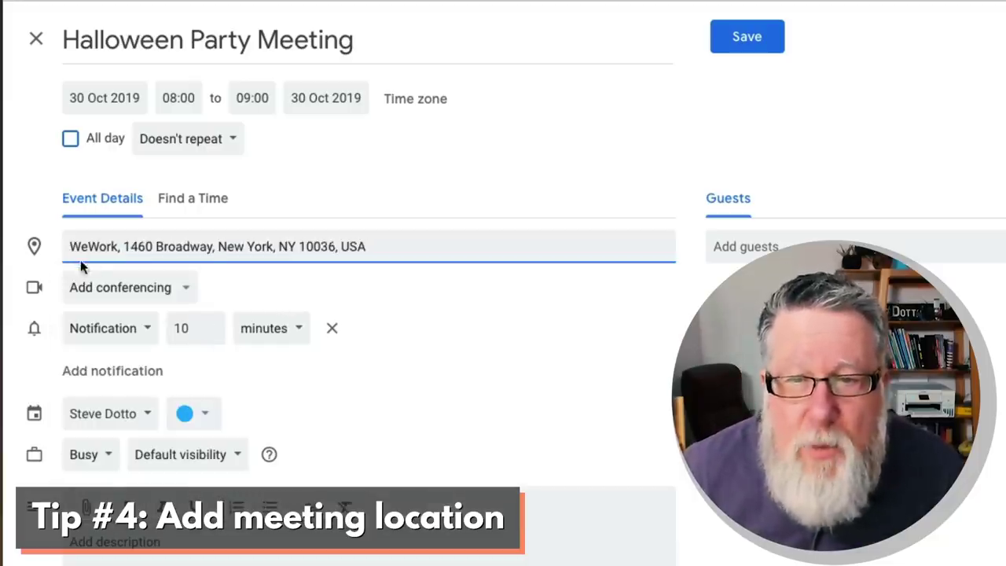
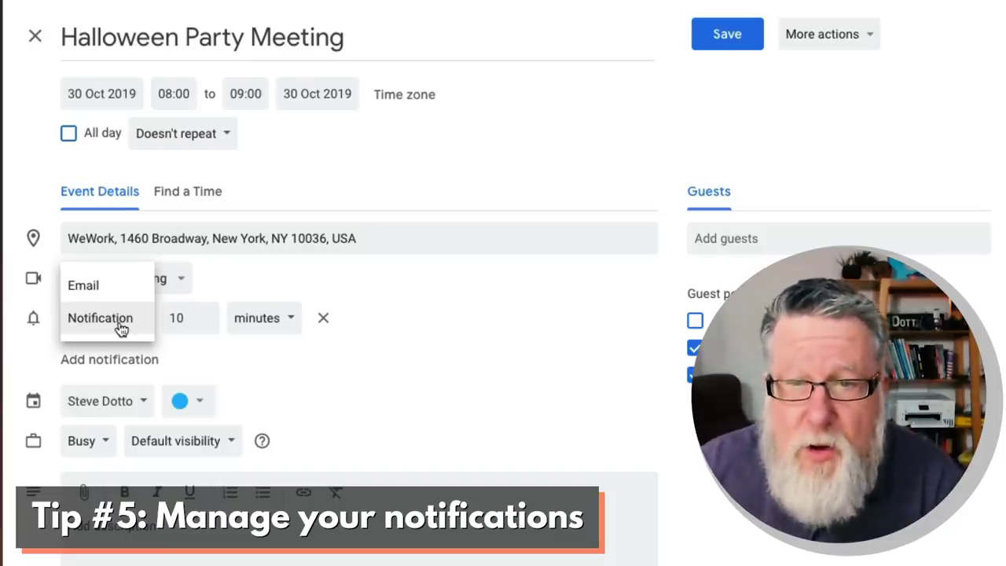
Step: Configure a custom recurrence for the event, adding Thursday to the repeat days and setting the interval to every 3 months
click(434, 420)
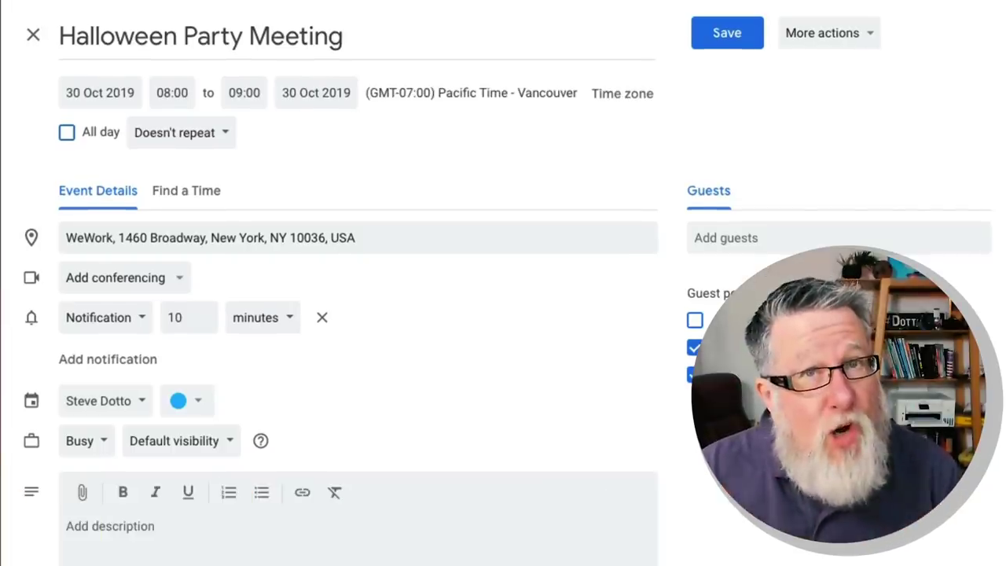
click(186, 135)
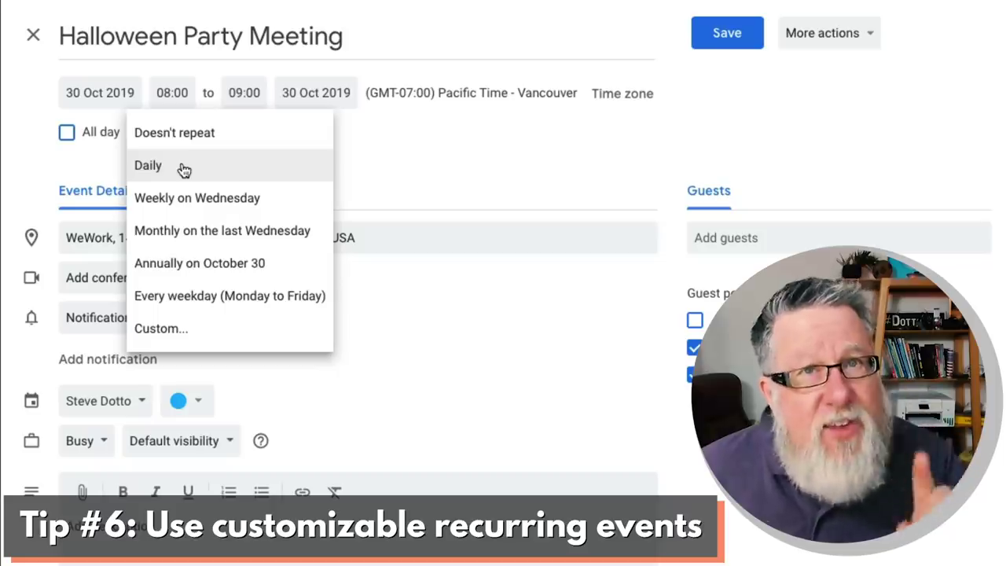
click(216, 336)
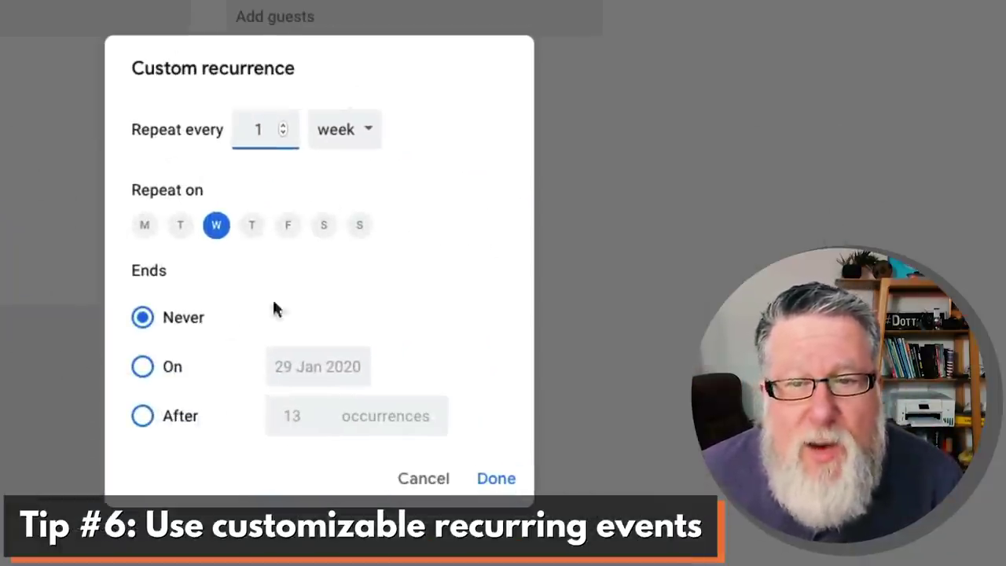
click(252, 227)
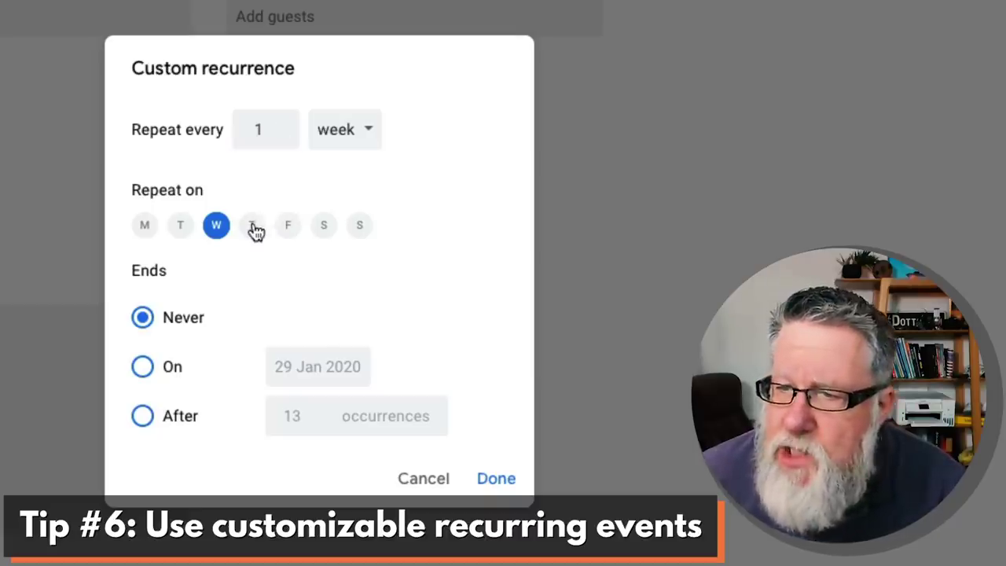
click(283, 126)
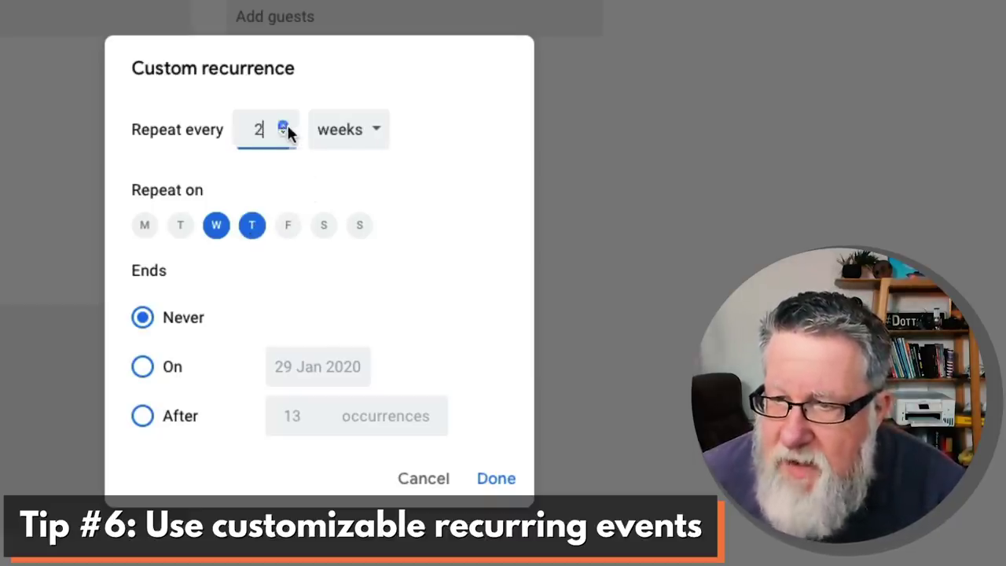
click(283, 126)
click(348, 137)
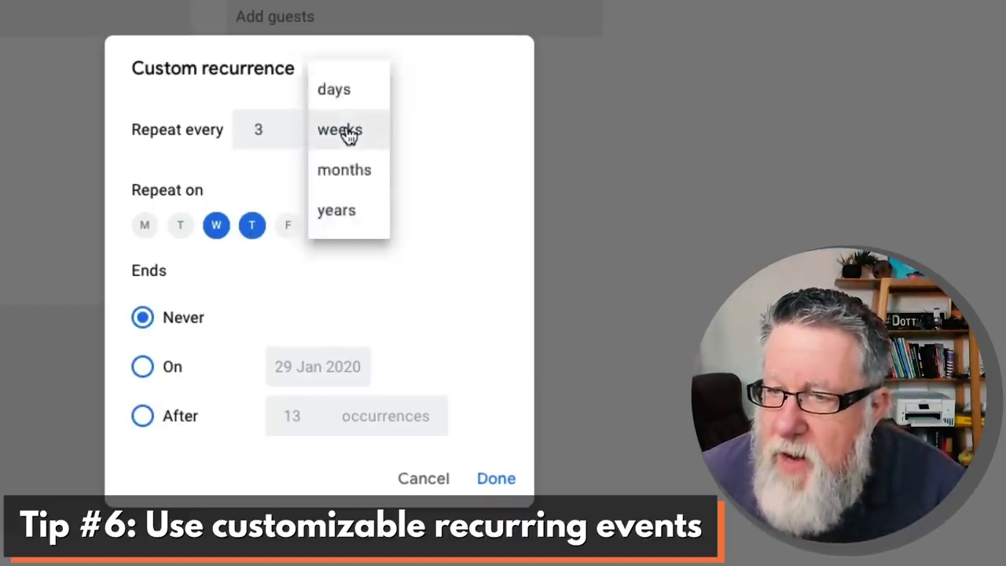
click(350, 172)
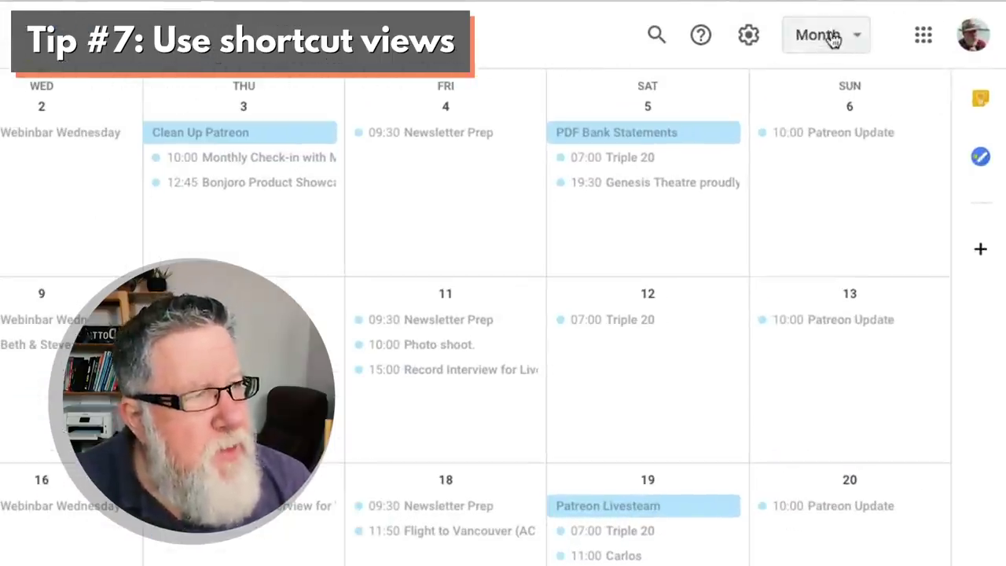
Step: Show the calendar in Week view and alternate between the Day and Week views to compare them
click(832, 39)
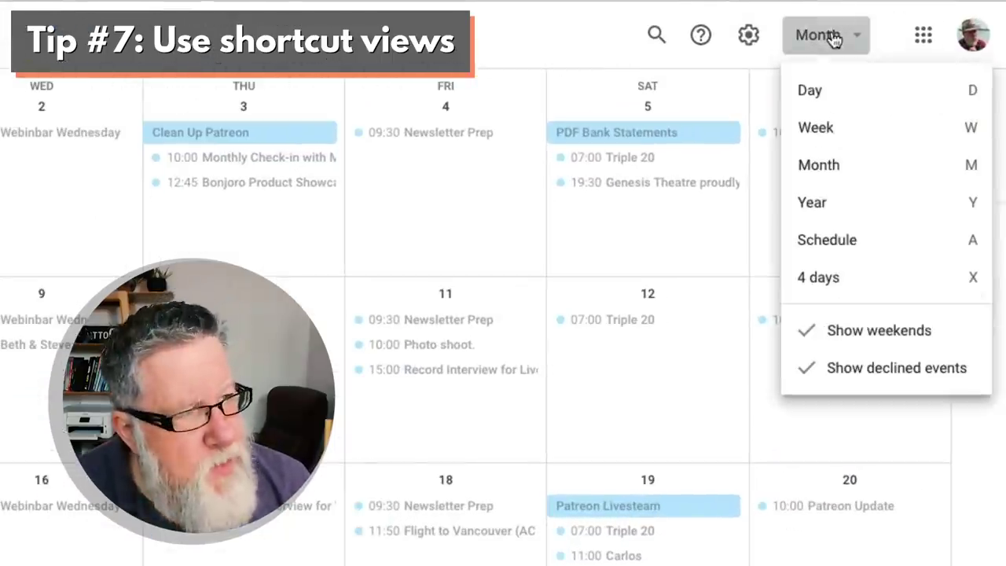
click(839, 128)
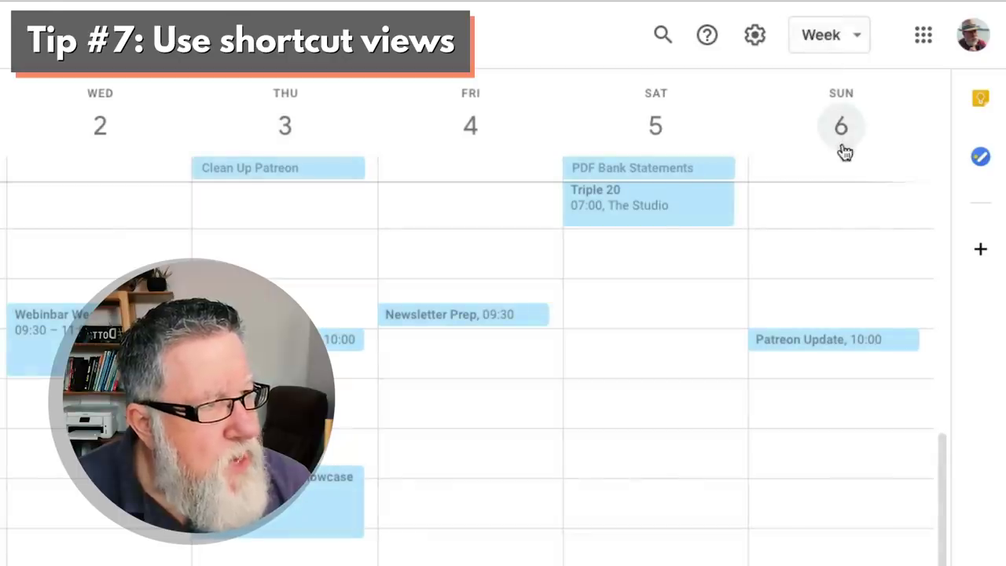
click(825, 38)
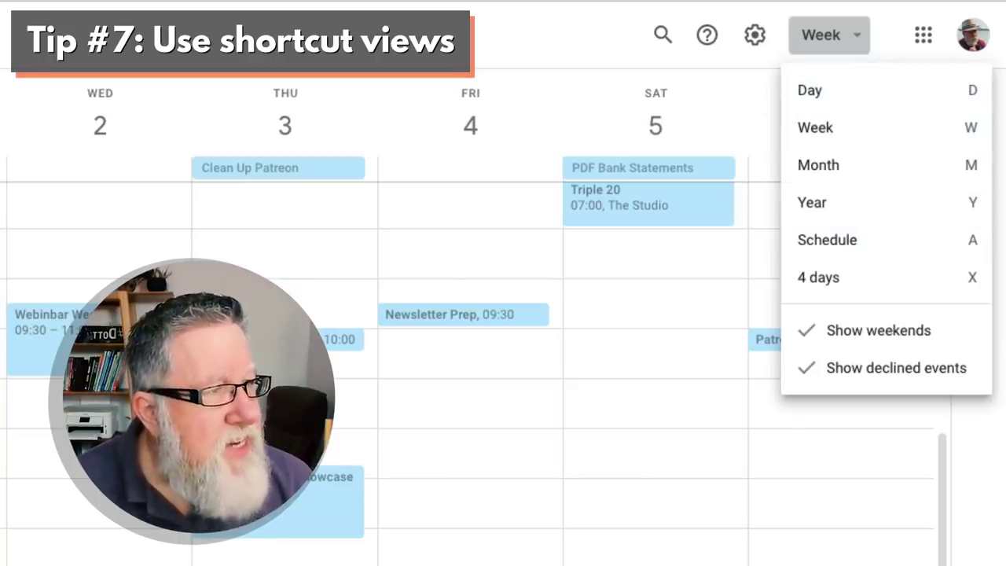
key(d)
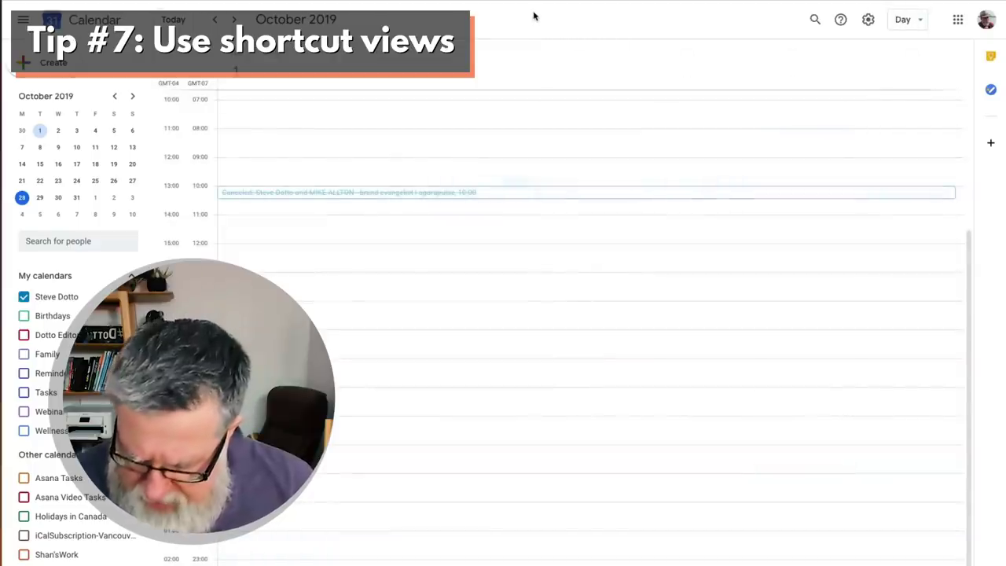
key(w)
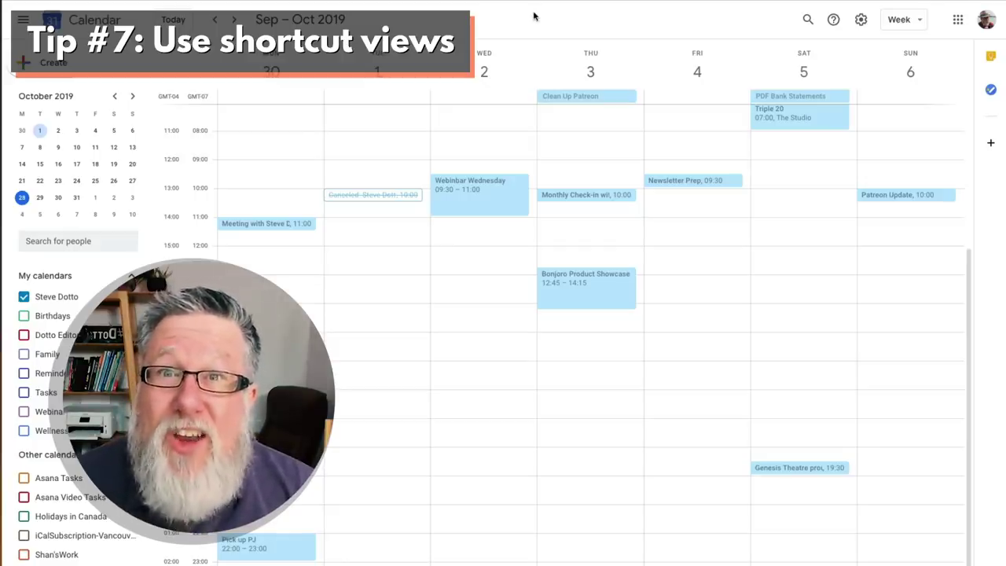
key(d)
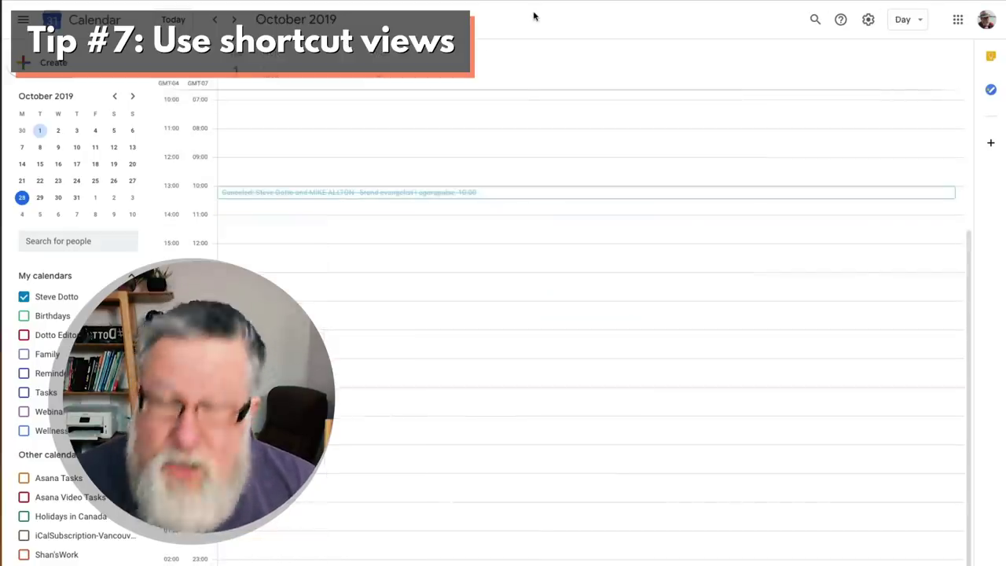
key(w)
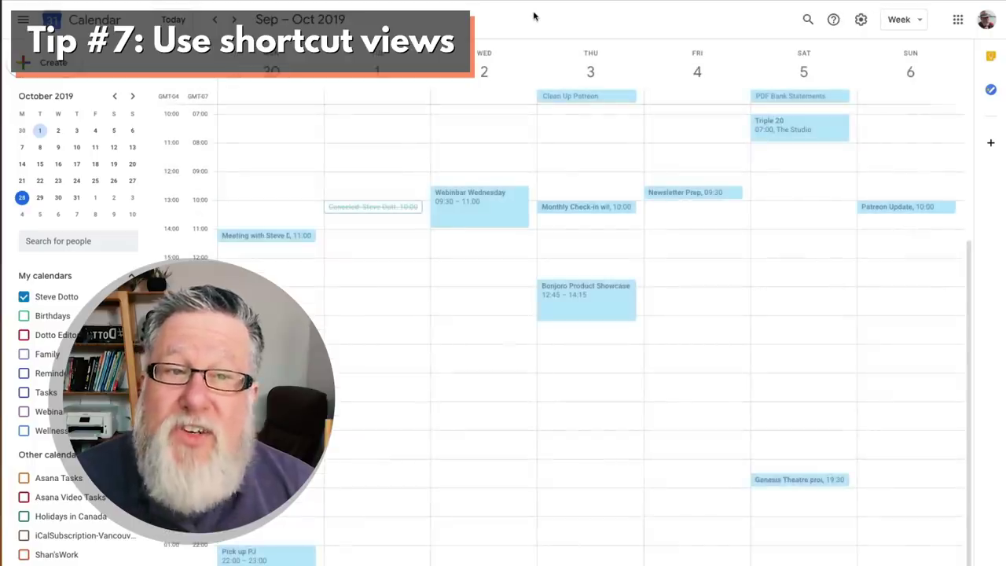
Step: View the calendar in the Month, 4 days, Schedule and Day layouts in turn
key(m)
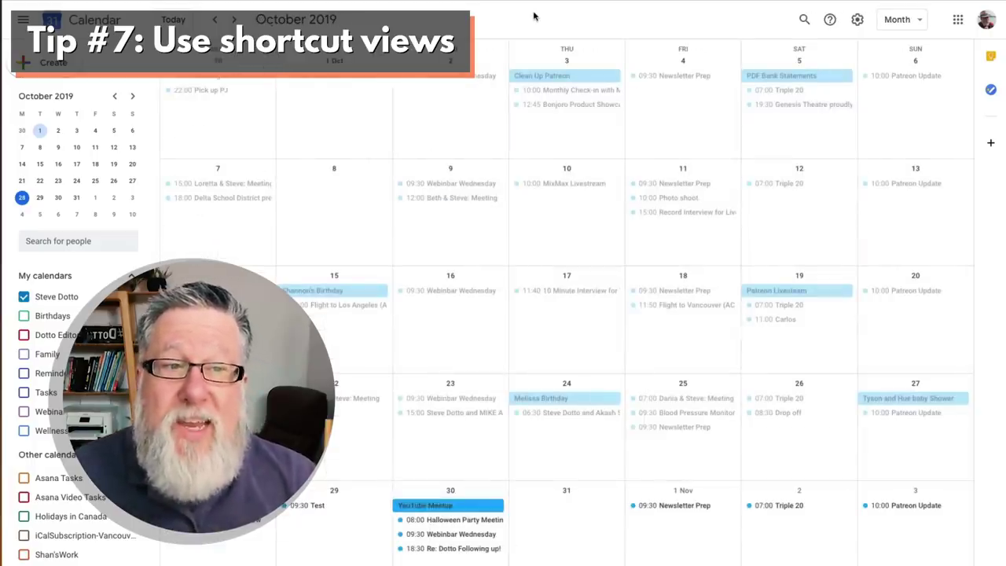
key(x)
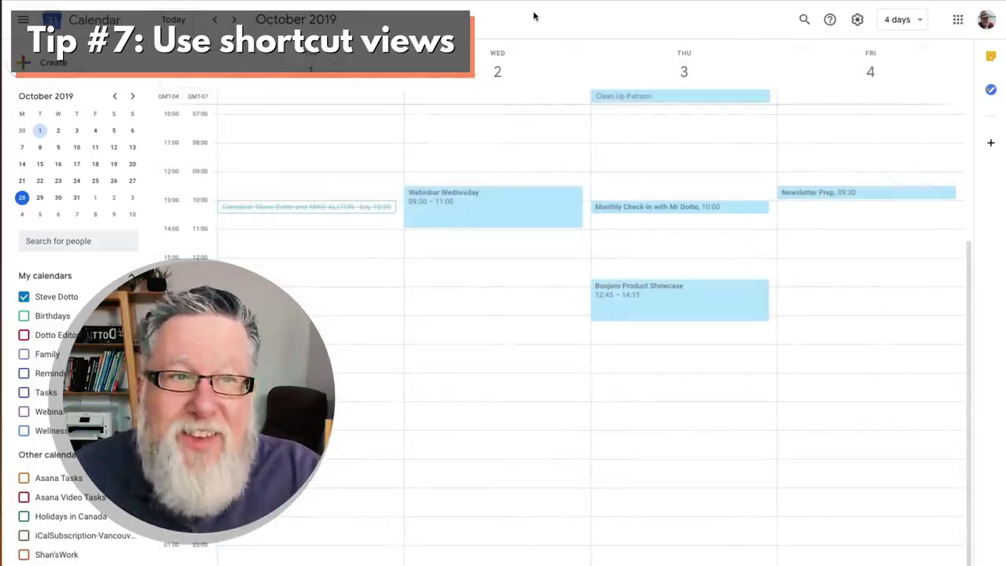
key(a)
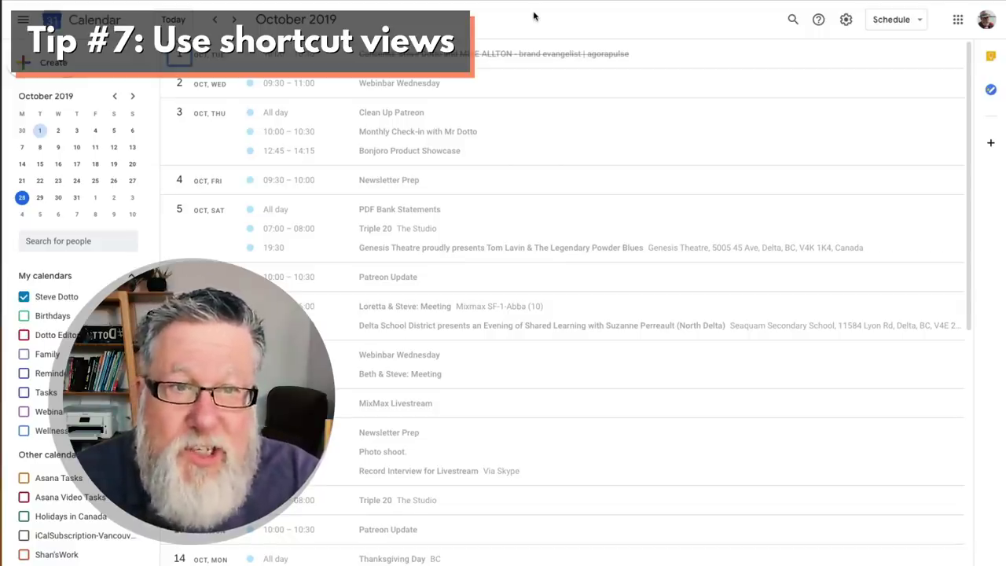
key(d)
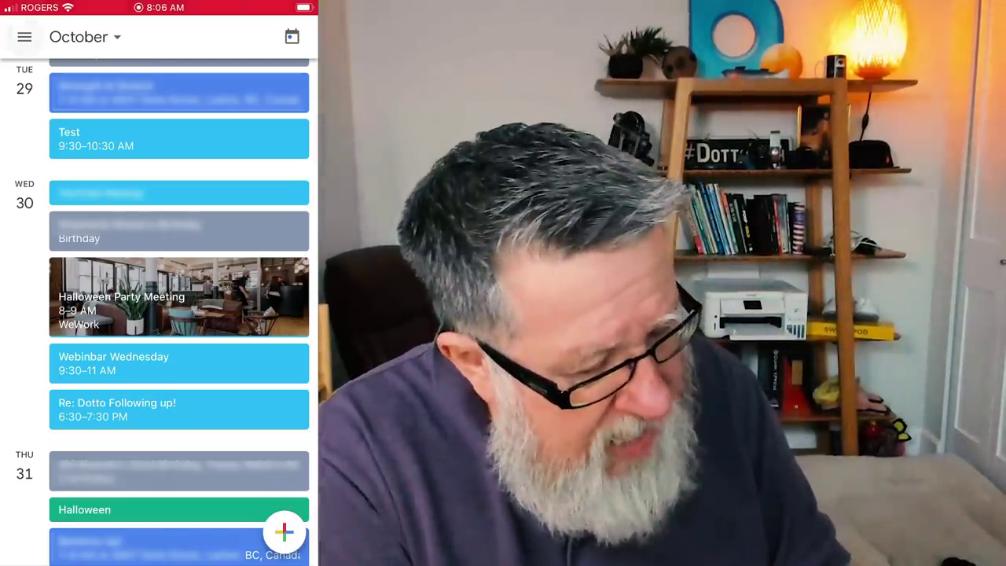
Step: Switch to the Google Calendar mobile app, view the calendar by month and return to the Schedule view
click(24, 36)
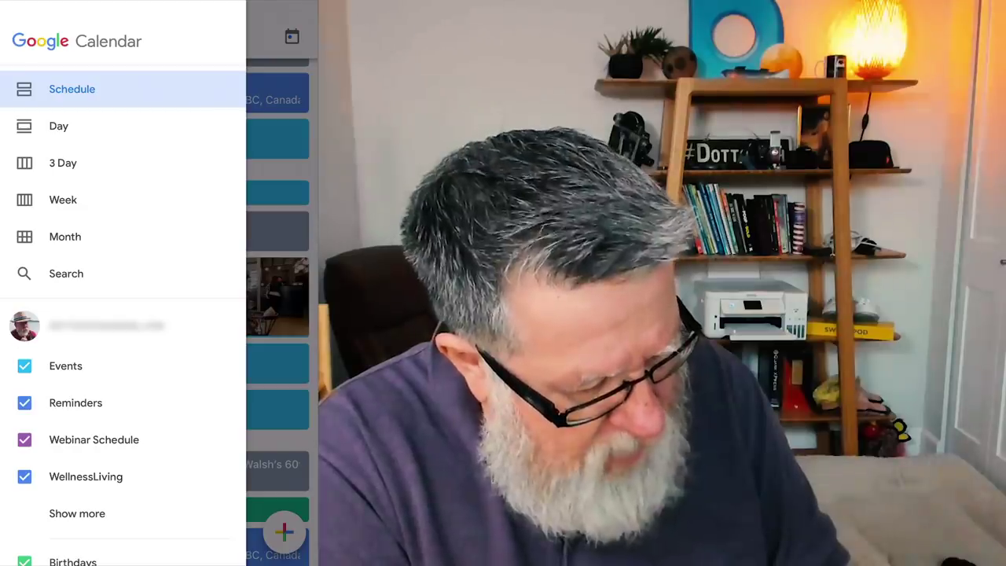
click(64, 236)
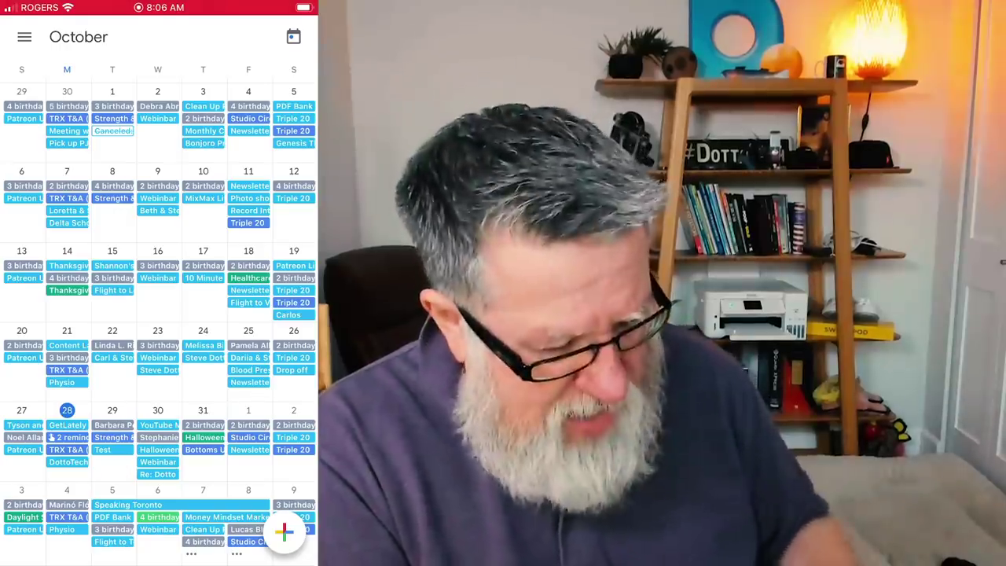
click(24, 36)
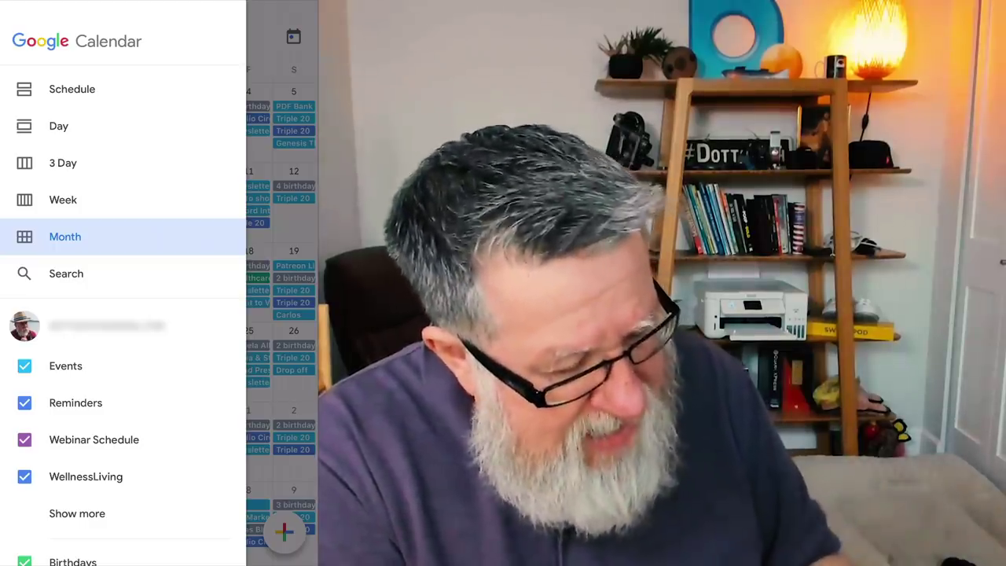
click(72, 89)
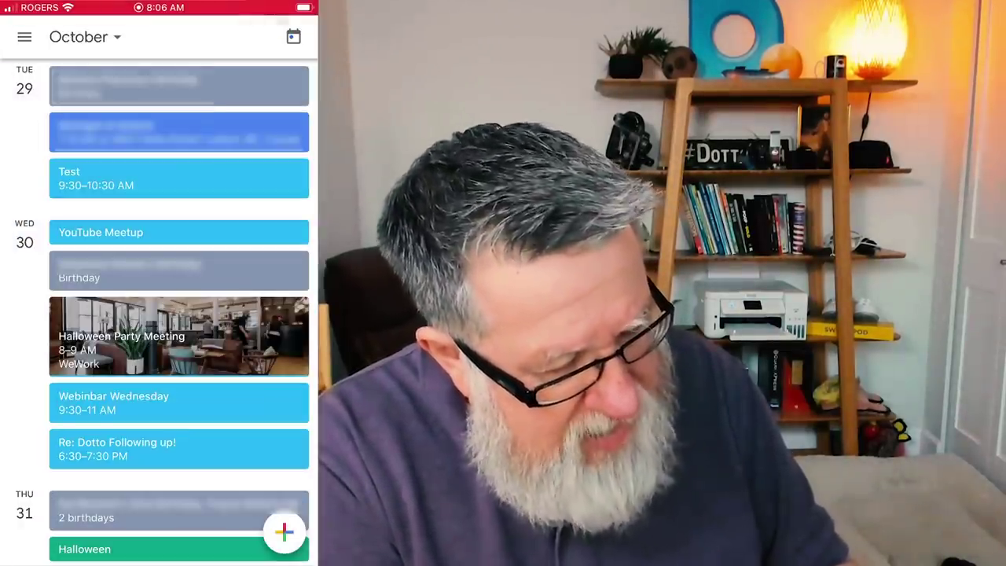